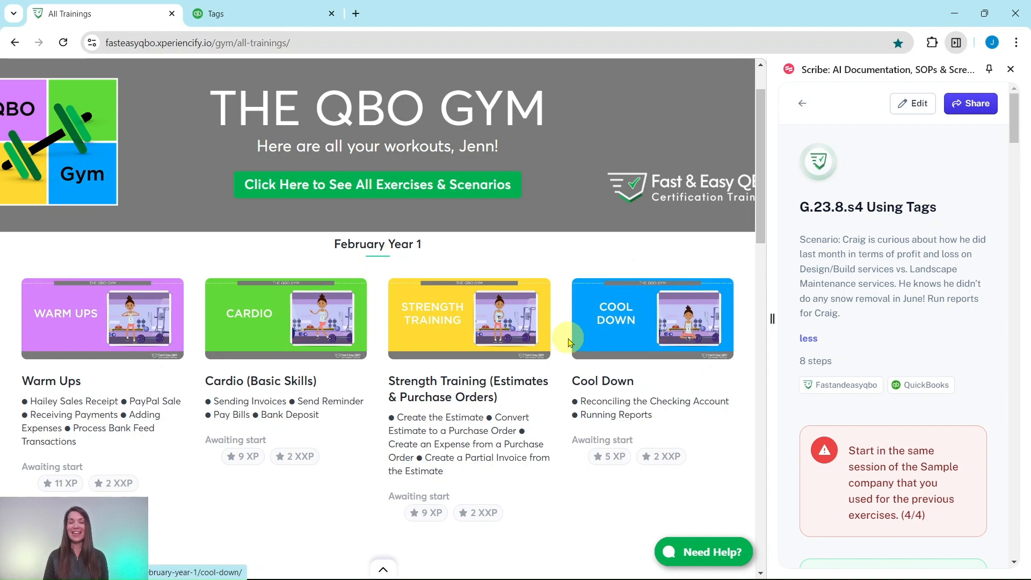
- Open the Strength Training (Tags) workout under August Year 1 in the list of all trainings
{"action": "scroll", "coordinate": [556, 340], "scroll_direction": "down", "scroll_amount": 20}
{"action": "scroll", "coordinate": [556, 340], "scroll_direction": "down", "scroll_amount": 18}
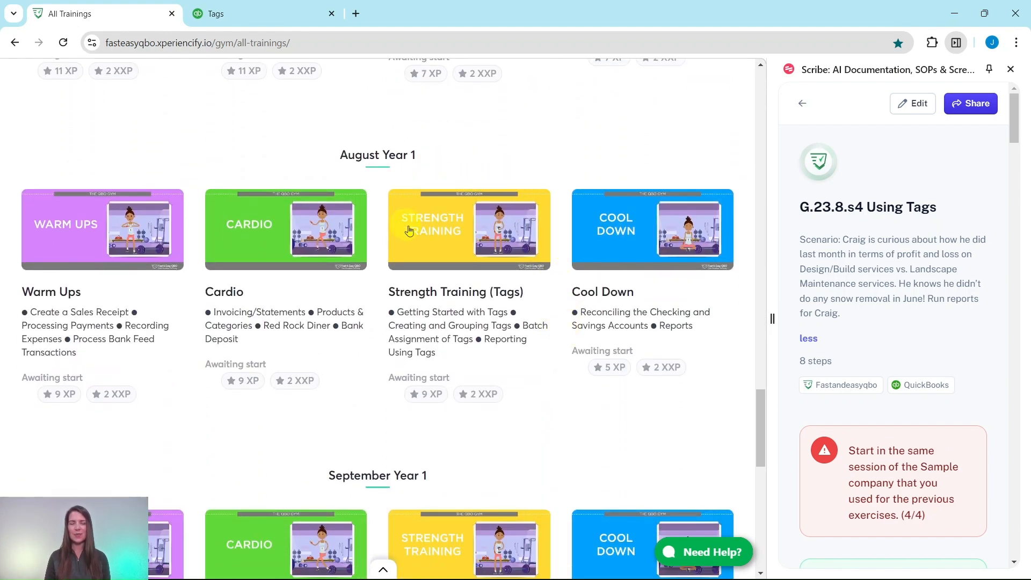
{"action": "left_click", "coordinate": [440, 232]}
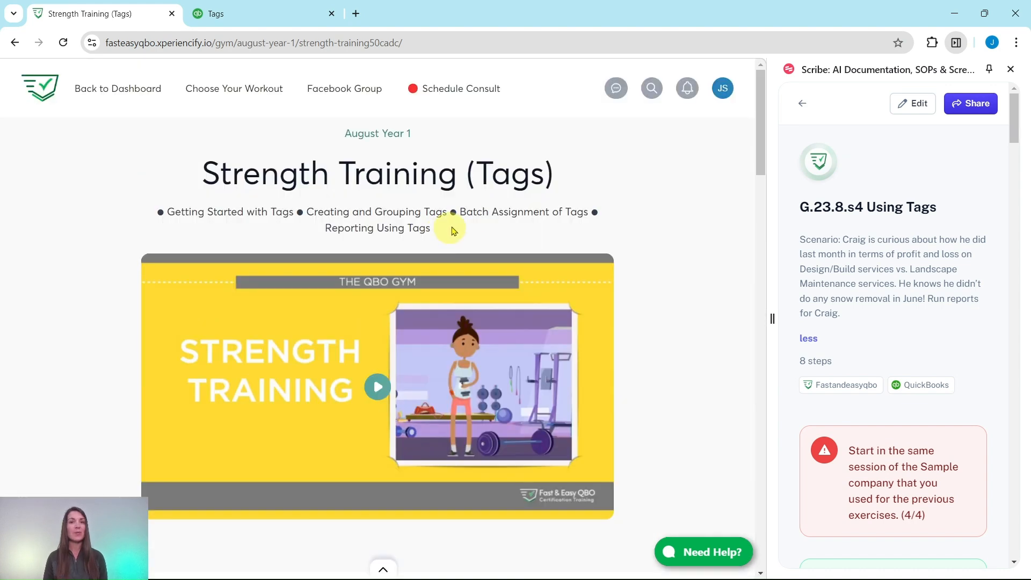
- Look through the lesson's quiz and hands-on exercises to locate practice G.23.8.s4 on reporting using tags
{"action": "scroll", "coordinate": [570, 212], "scroll_direction": "down", "scroll_amount": 3}
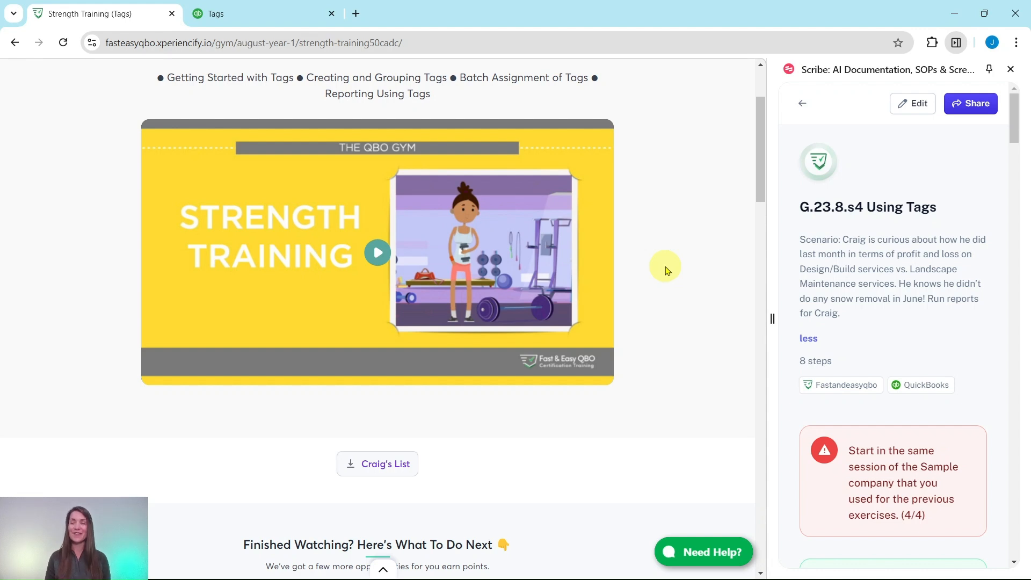
{"action": "scroll", "coordinate": [665, 270], "scroll_direction": "down", "scroll_amount": 10}
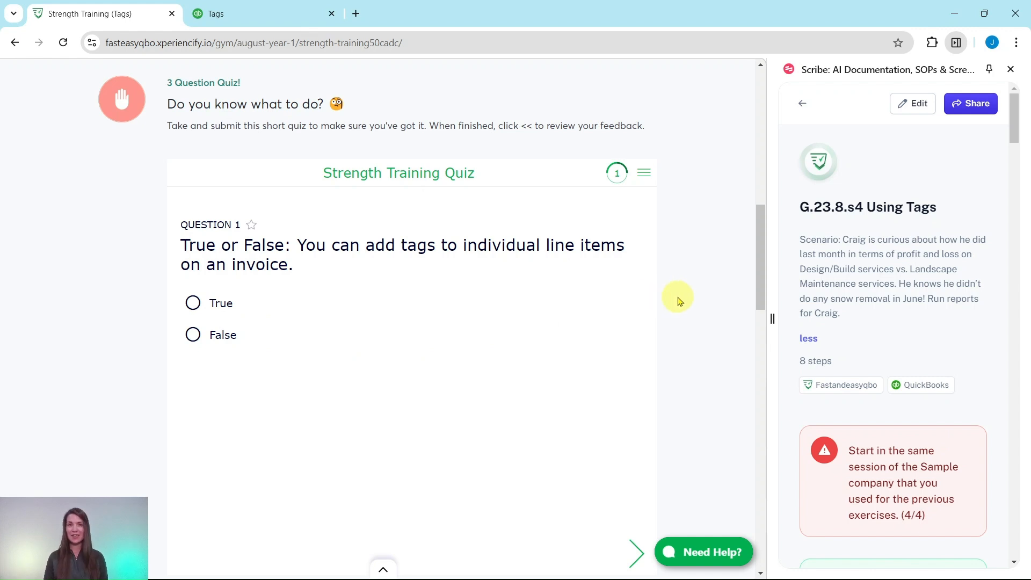
{"action": "scroll", "coordinate": [678, 301], "scroll_direction": "down", "scroll_amount": 10}
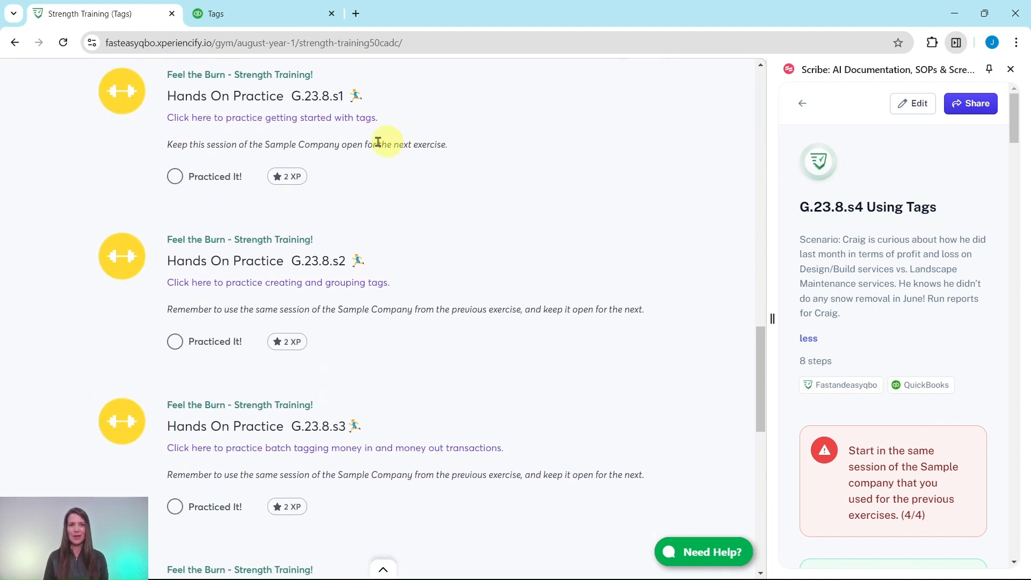
{"action": "scroll", "coordinate": [424, 322], "scroll_direction": "down", "scroll_amount": 4}
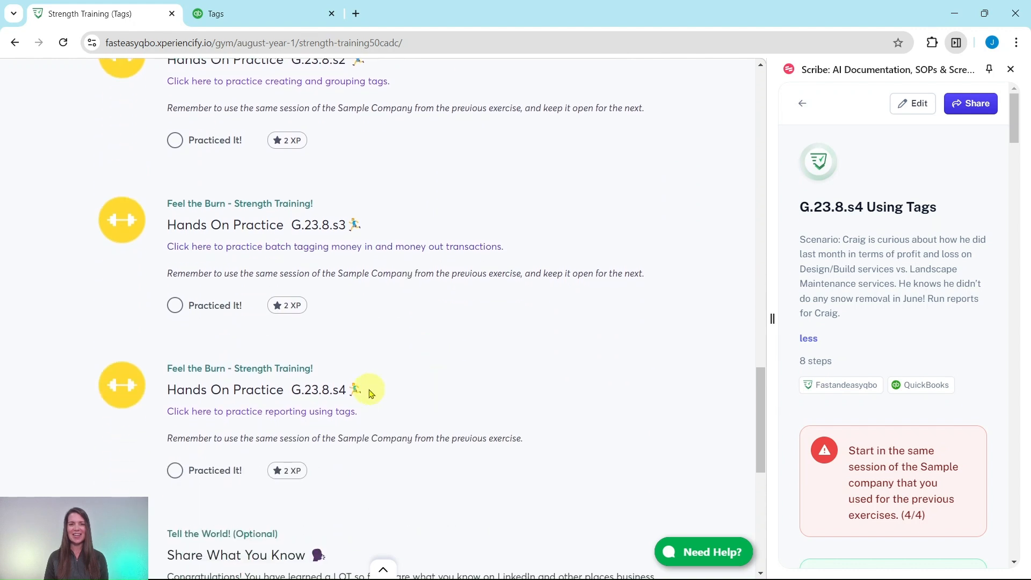
{"action": "scroll", "coordinate": [371, 392], "scroll_direction": "down", "scroll_amount": 5}
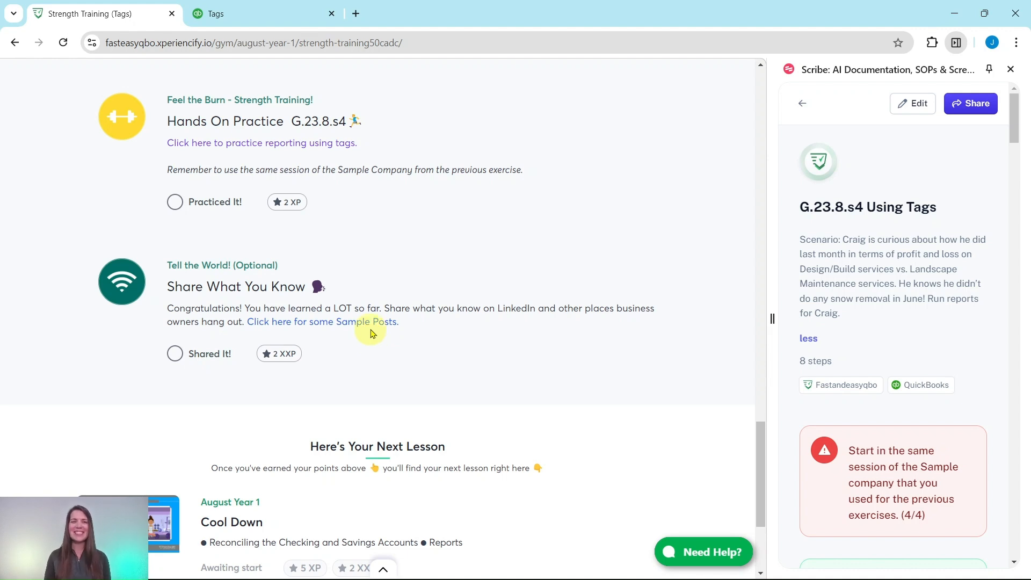
{"action": "scroll", "coordinate": [370, 304], "scroll_direction": "up", "scroll_amount": 1}
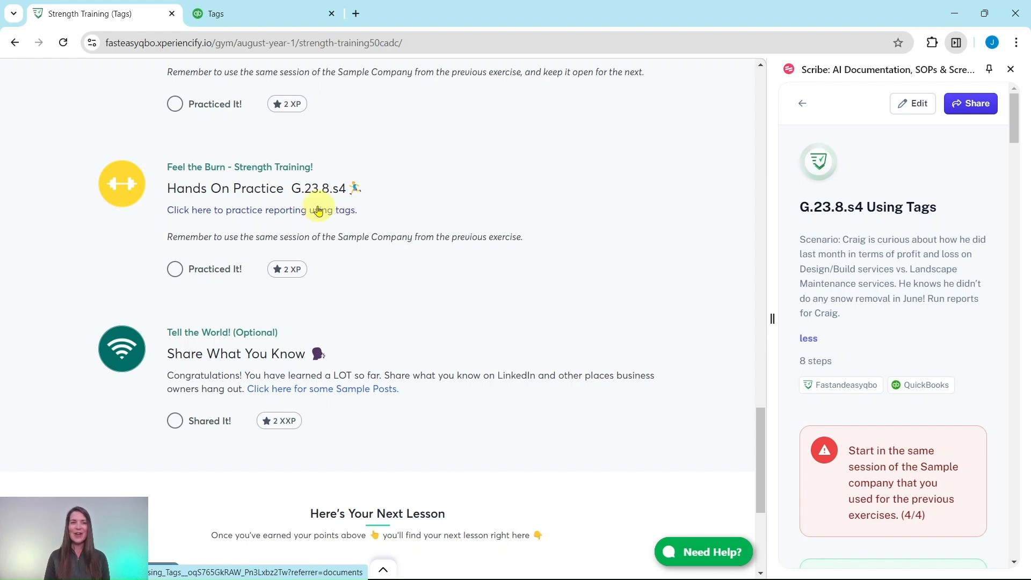
{"action": "left_click", "coordinate": [275, 213]}
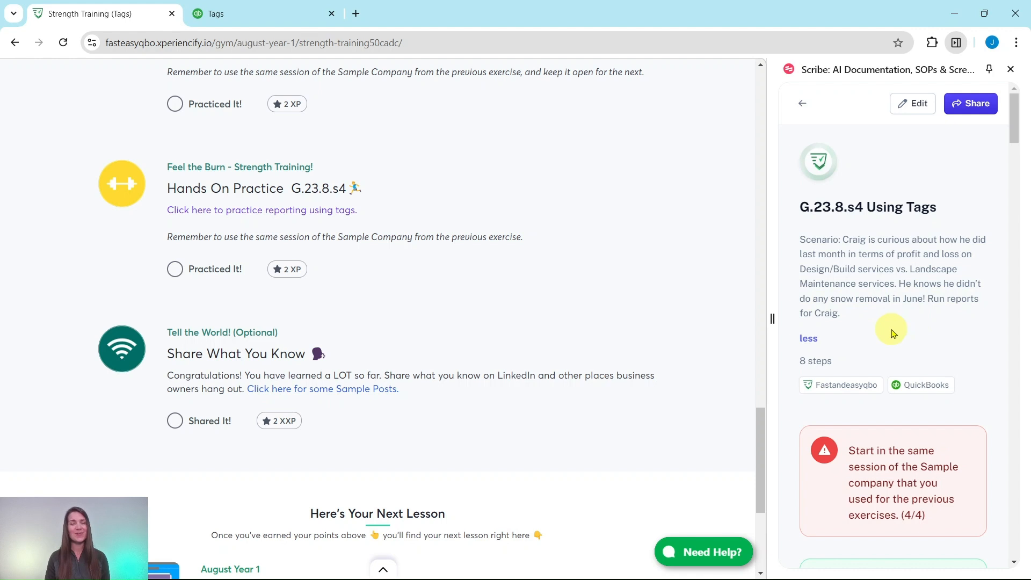
- Switch to the QuickBooks Tags page and read the exercise guide's introduction to Profit and Loss by Tag
{"action": "scroll", "coordinate": [889, 321], "scroll_direction": "down", "scroll_amount": 5}
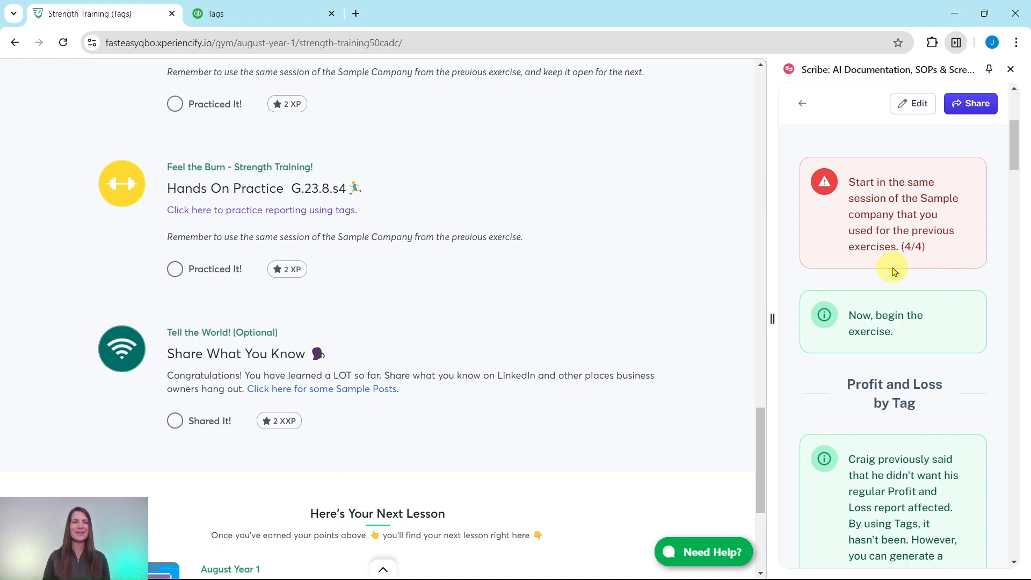
{"action": "left_click", "coordinate": [259, 20]}
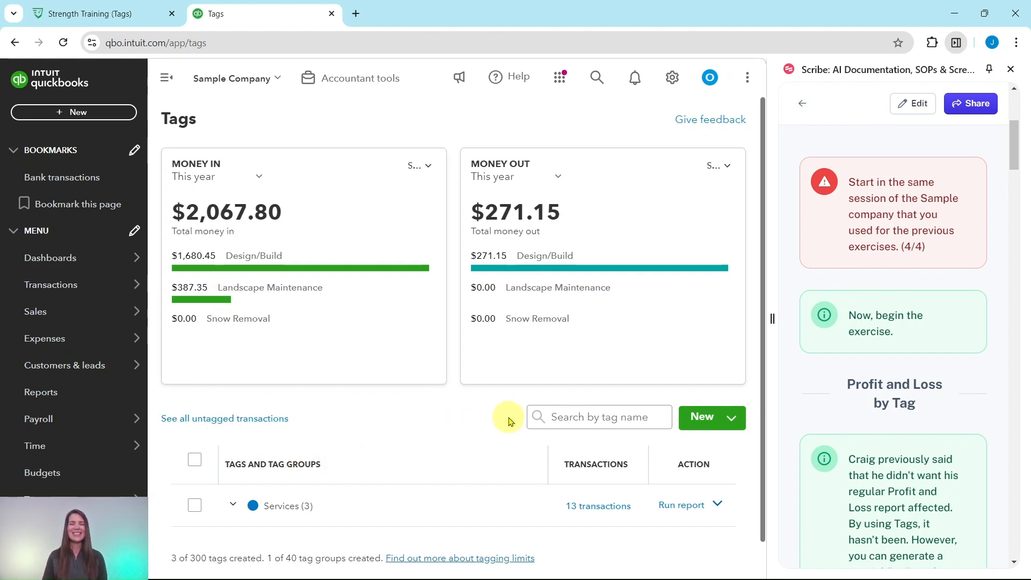
{"action": "scroll", "coordinate": [886, 258], "scroll_direction": "down", "scroll_amount": 1}
{"action": "scroll", "coordinate": [886, 258], "scroll_direction": "down", "scroll_amount": 1}
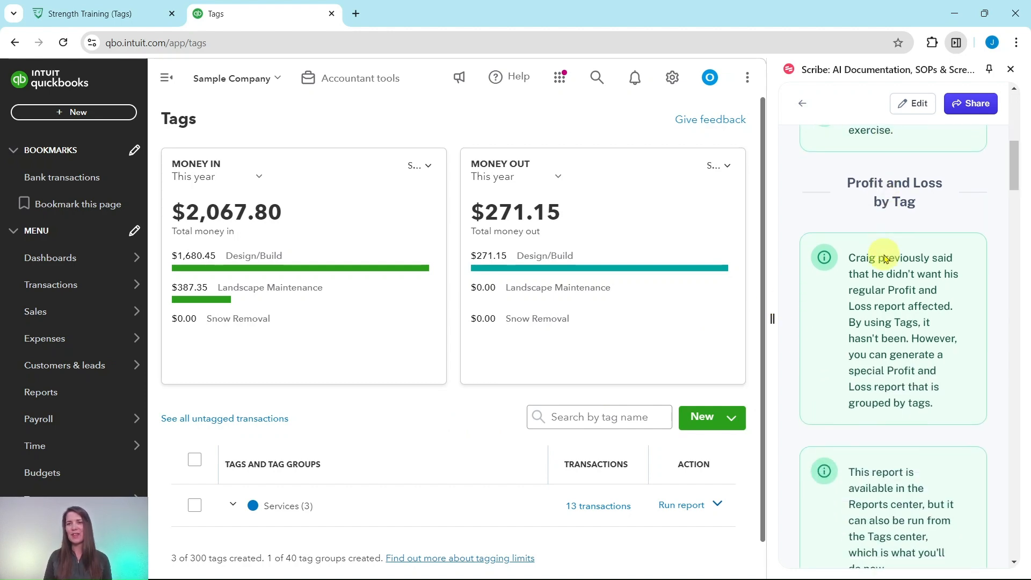
{"action": "scroll", "coordinate": [876, 262], "scroll_direction": "down", "scroll_amount": 1}
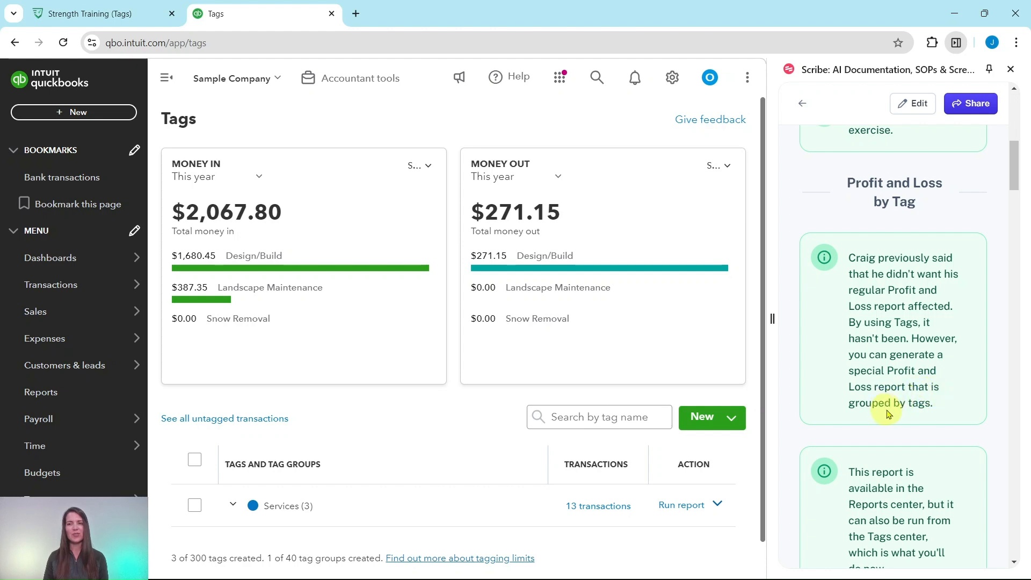
{"action": "scroll", "coordinate": [889, 409], "scroll_direction": "down", "scroll_amount": 5}
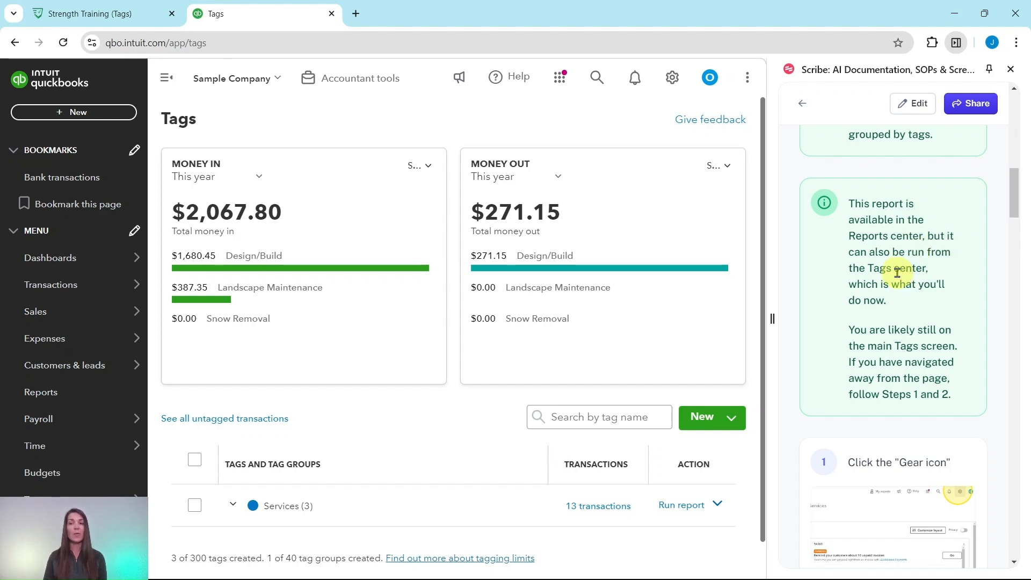
{"action": "scroll", "coordinate": [899, 278], "scroll_direction": "down", "scroll_amount": 3}
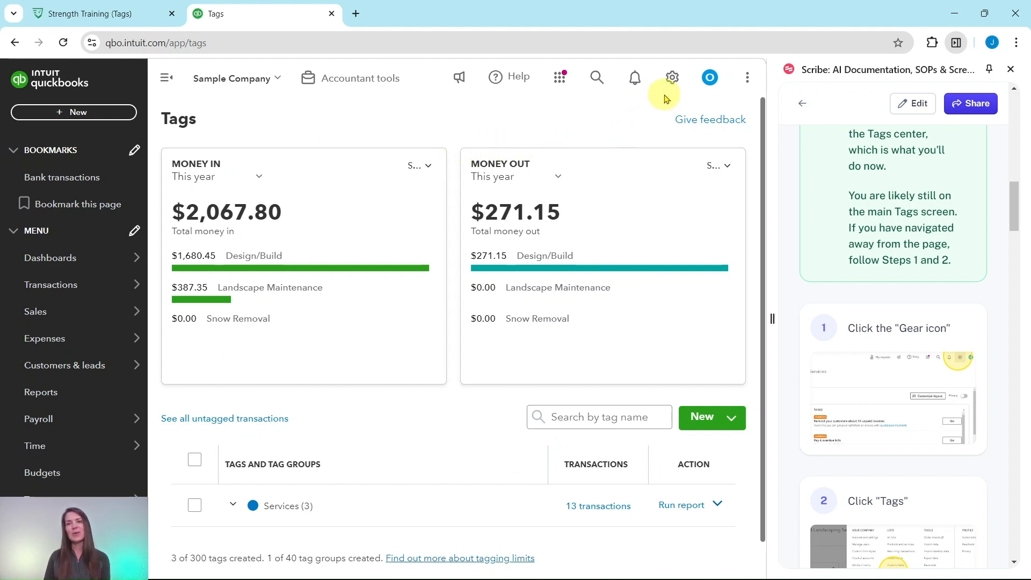
- Run the Profit and Loss by Tag Group report for the Services tag group
{"action": "left_click", "coordinate": [676, 82]}
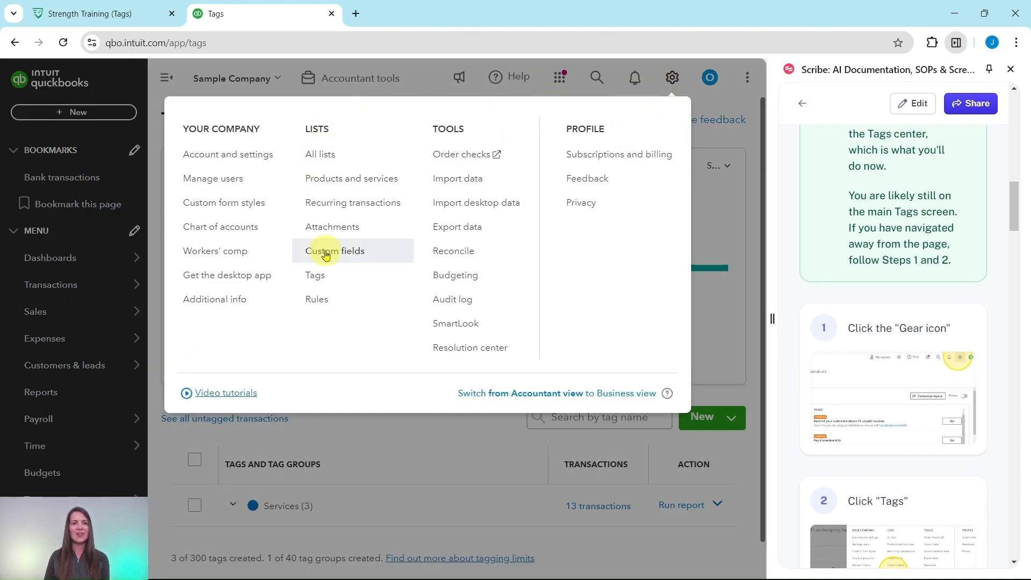
{"action": "left_click", "coordinate": [726, 139]}
{"action": "scroll", "coordinate": [891, 355], "scroll_direction": "down", "scroll_amount": 5}
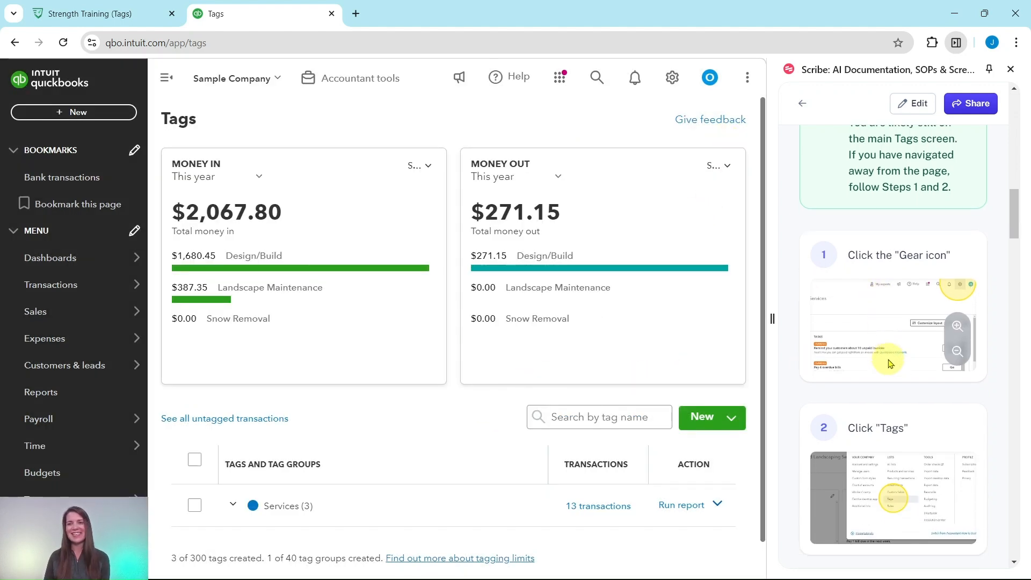
{"action": "scroll", "coordinate": [892, 352], "scroll_direction": "down", "scroll_amount": 4}
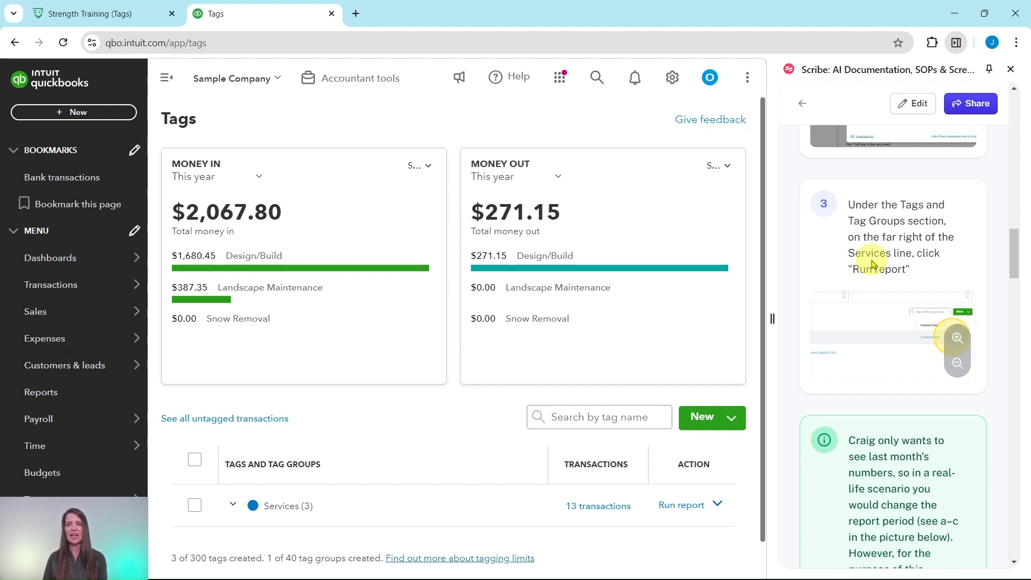
{"action": "scroll", "coordinate": [747, 376], "scroll_direction": "down", "scroll_amount": 1}
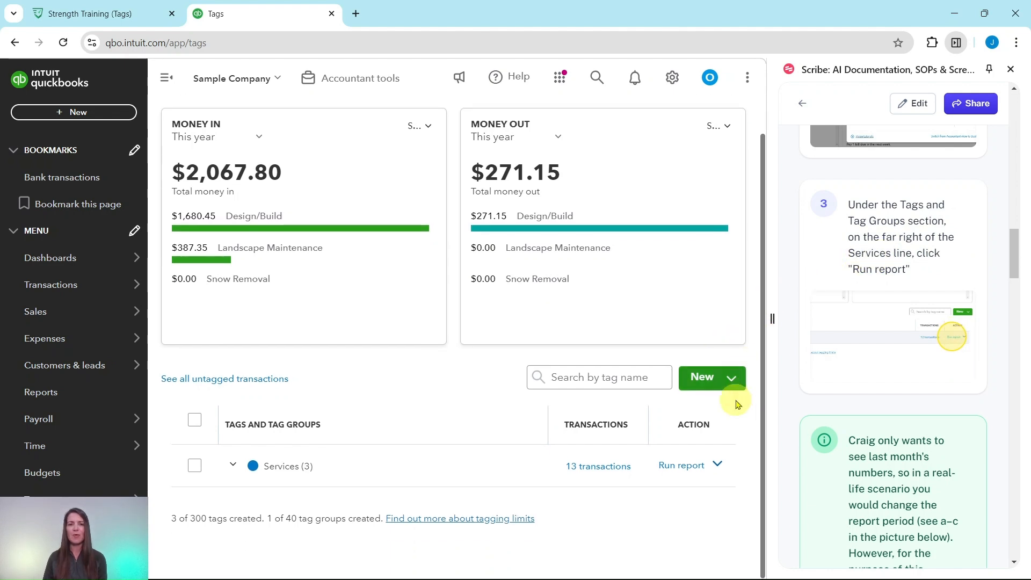
{"action": "left_click", "coordinate": [690, 469]}
- Read the guide's note on limiting the report to last month and examine the report period options without changing the period
{"action": "scroll", "coordinate": [914, 376], "scroll_direction": "down", "scroll_amount": 5}
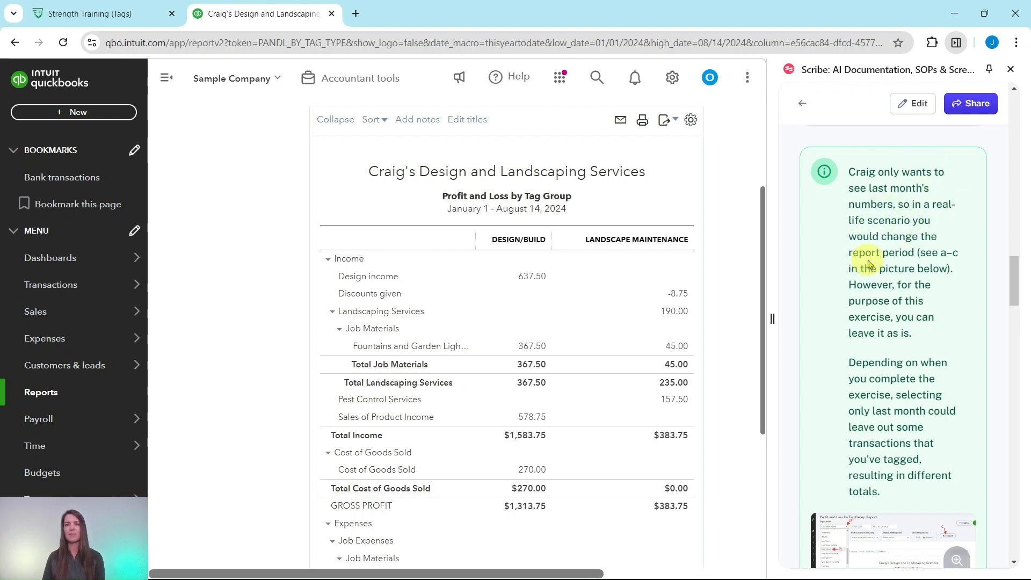
{"action": "scroll", "coordinate": [891, 343], "scroll_direction": "down", "scroll_amount": 1}
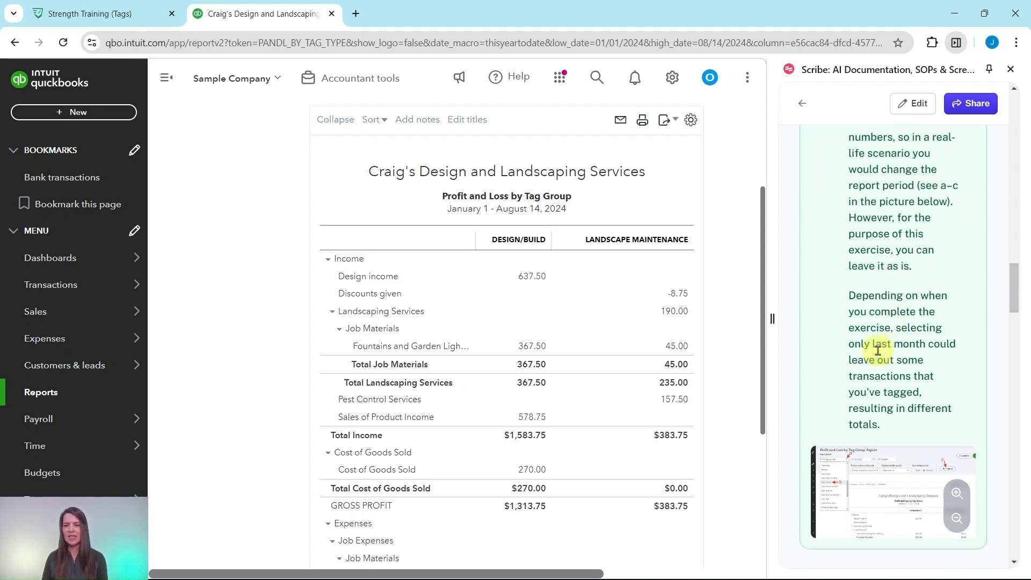
{"action": "scroll", "coordinate": [269, 267], "scroll_direction": "up", "scroll_amount": 1}
{"action": "scroll", "coordinate": [270, 267], "scroll_direction": "up", "scroll_amount": 2}
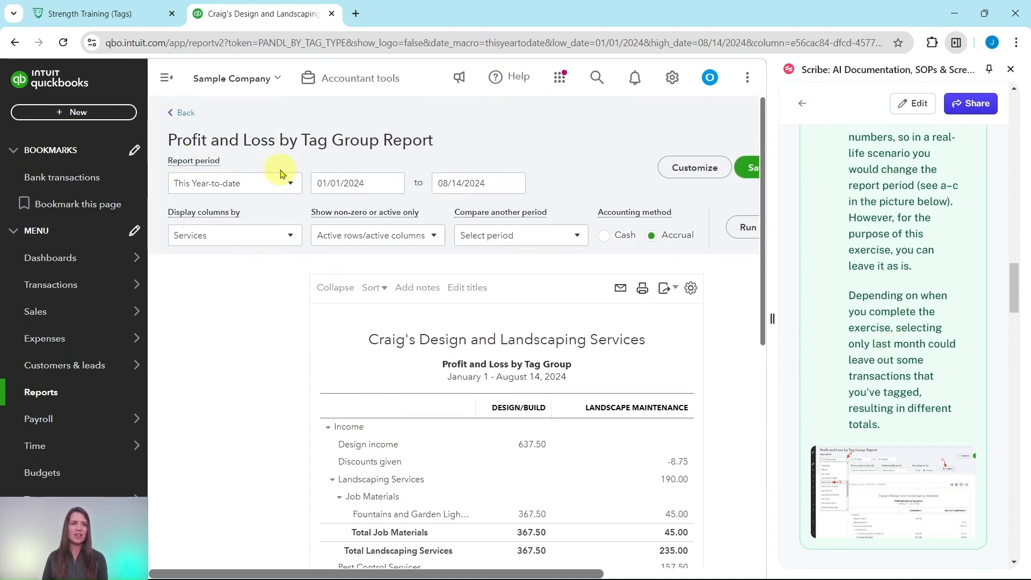
{"action": "left_click", "coordinate": [289, 187]}
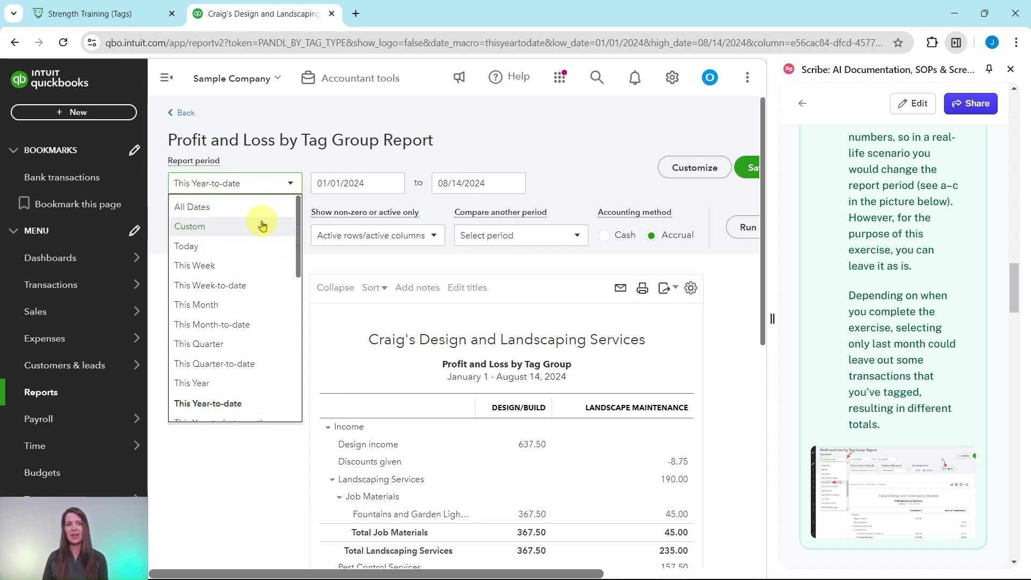
{"action": "scroll", "coordinate": [907, 179], "scroll_direction": "up", "scroll_amount": 1}
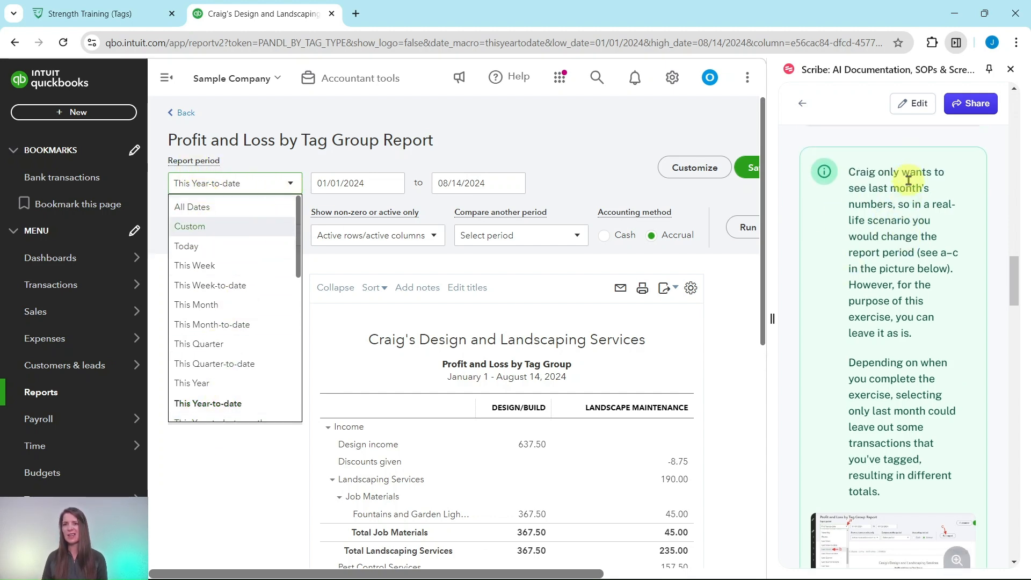
{"action": "scroll", "coordinate": [217, 262], "scroll_direction": "down", "scroll_amount": 3}
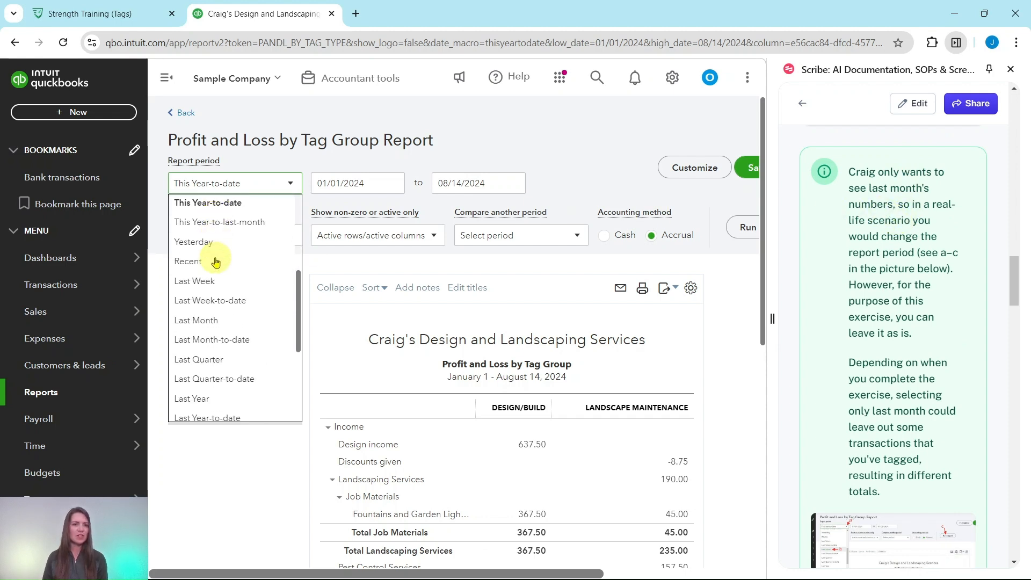
{"action": "scroll", "coordinate": [216, 262], "scroll_direction": "down", "scroll_amount": 2}
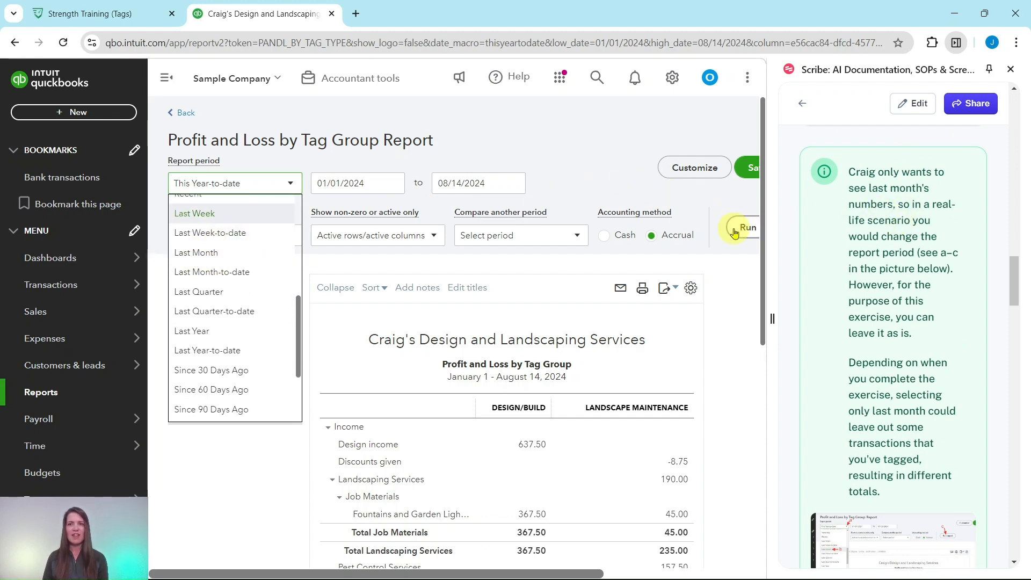
{"action": "left_click", "coordinate": [752, 299]}
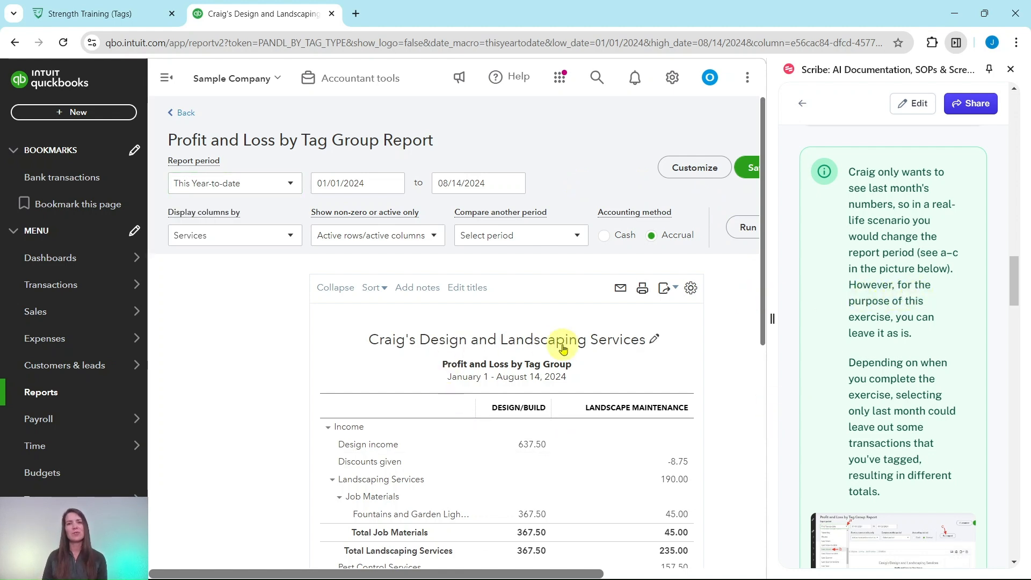
- Check the guide's remaining report period notes and find Last Month among the period choices, keeping This Year-to-date
{"action": "scroll", "coordinate": [902, 289], "scroll_direction": "down", "scroll_amount": 2}
{"action": "scroll", "coordinate": [902, 289], "scroll_direction": "down", "scroll_amount": 1}
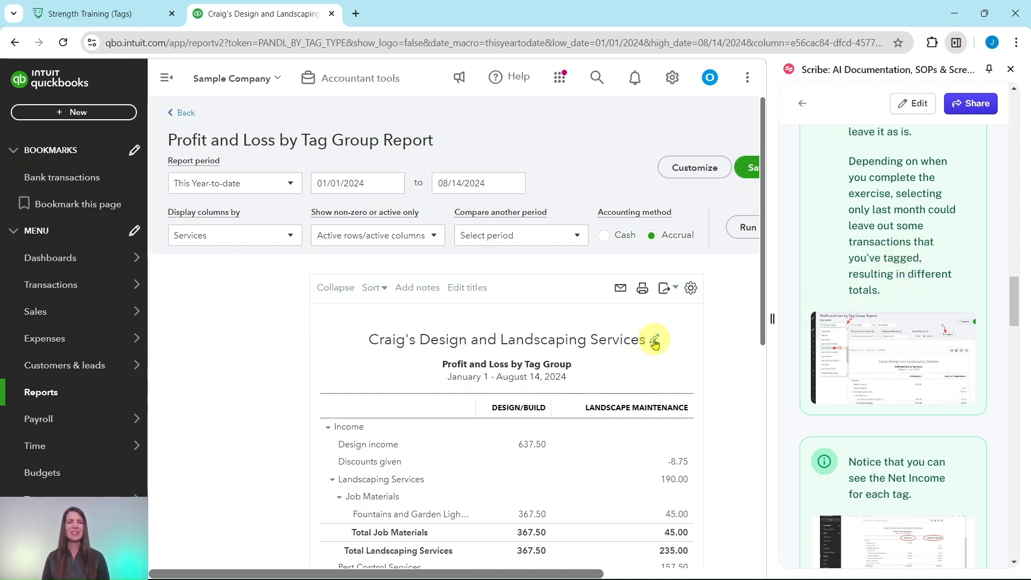
{"action": "scroll", "coordinate": [734, 378], "scroll_direction": "down", "scroll_amount": 3}
{"action": "scroll", "coordinate": [734, 378], "scroll_direction": "up", "scroll_amount": 3}
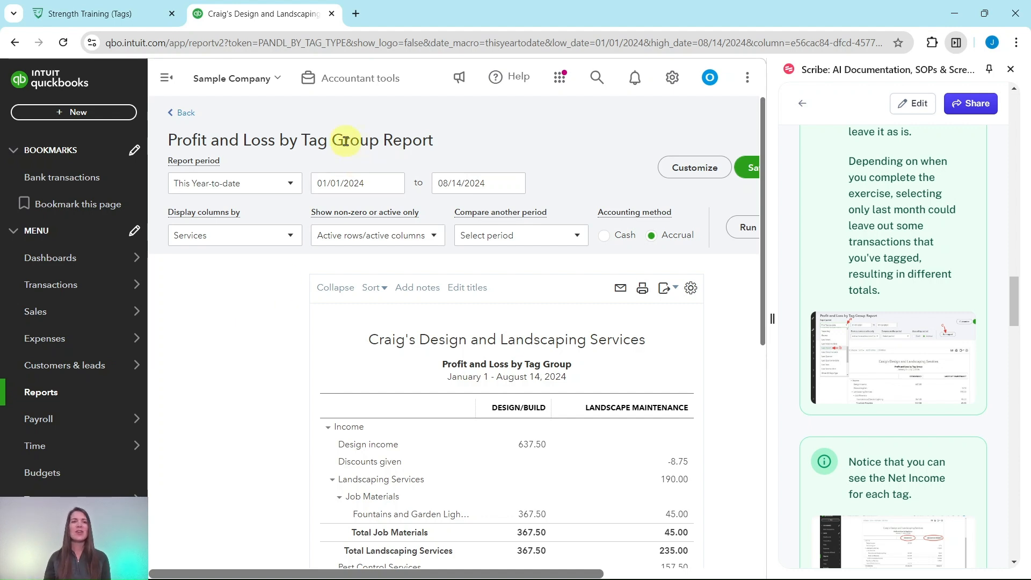
{"action": "left_click", "coordinate": [293, 186]}
{"action": "scroll", "coordinate": [249, 306], "scroll_direction": "down", "scroll_amount": 2}
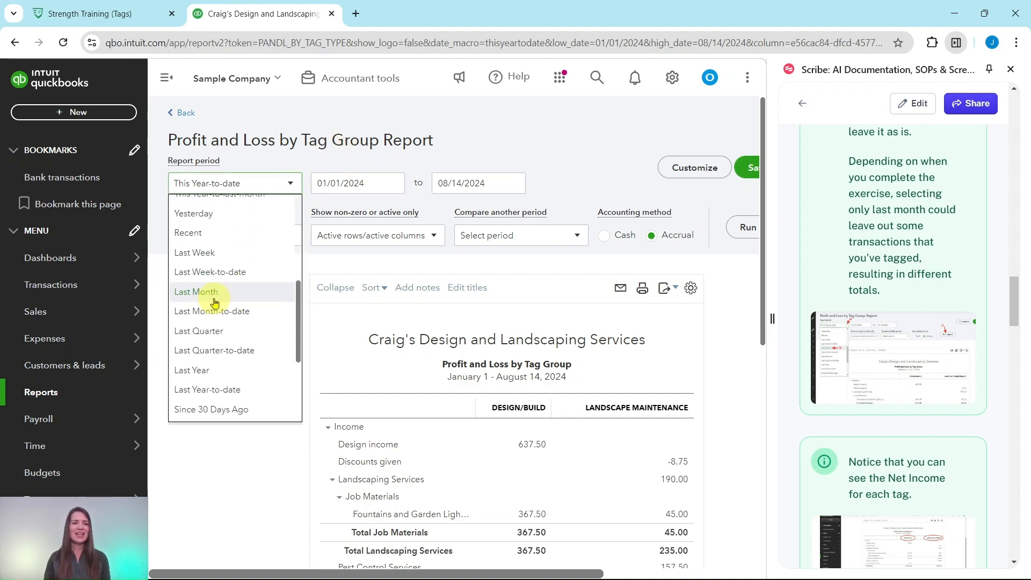
{"action": "left_click", "coordinate": [741, 283]}
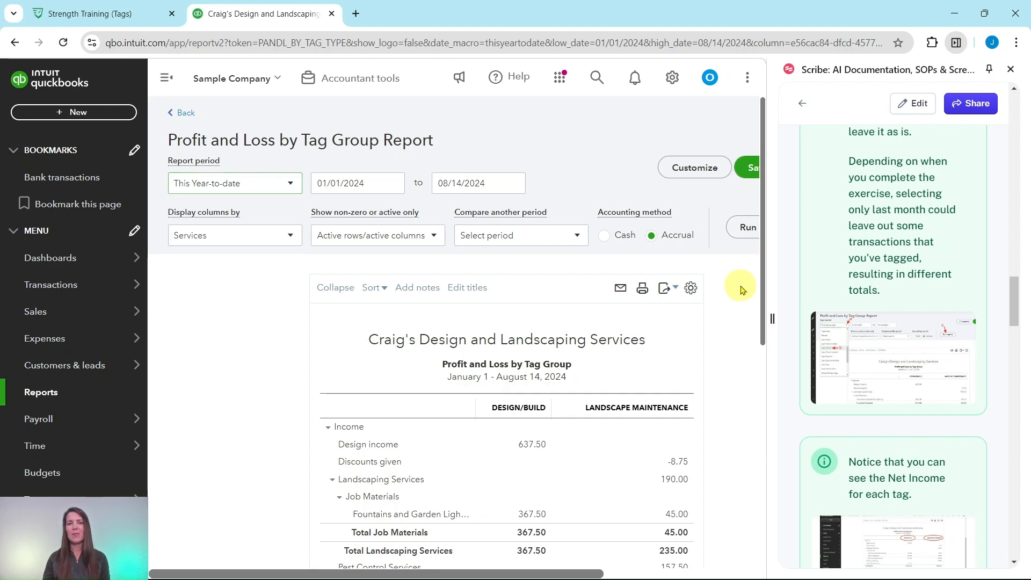
- Examine the net income for each tag in the report and read the guide's Transaction List by Tag Group section
{"action": "scroll", "coordinate": [821, 349], "scroll_direction": "down", "scroll_amount": 4}
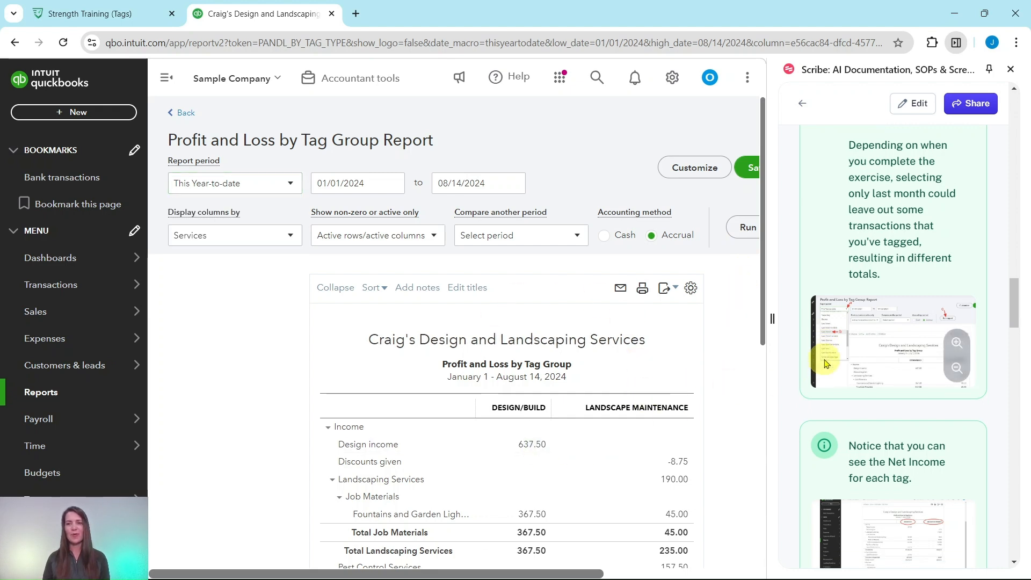
{"action": "scroll", "coordinate": [825, 351], "scroll_direction": "down", "scroll_amount": 1}
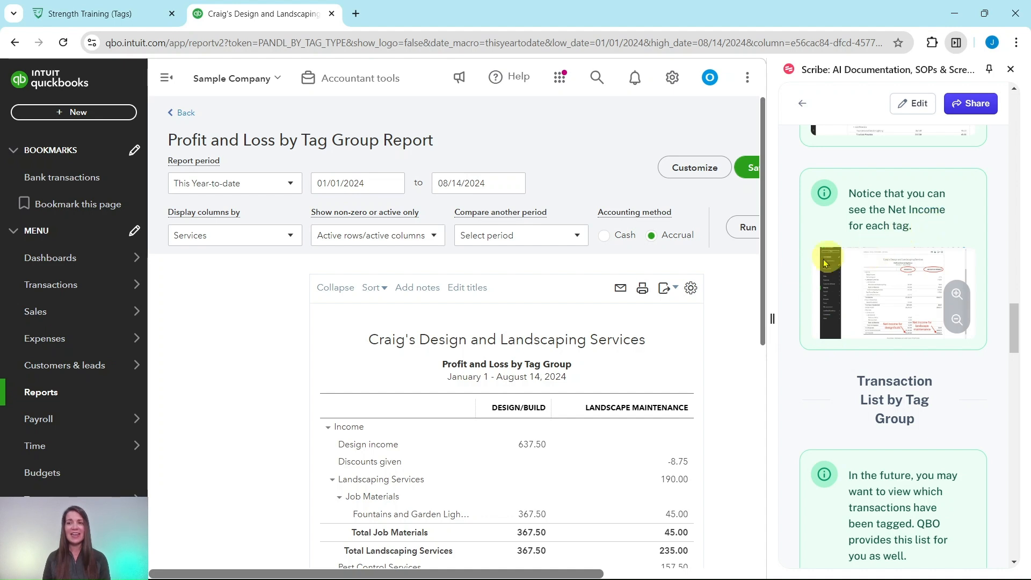
{"action": "scroll", "coordinate": [734, 298], "scroll_direction": "down", "scroll_amount": 7}
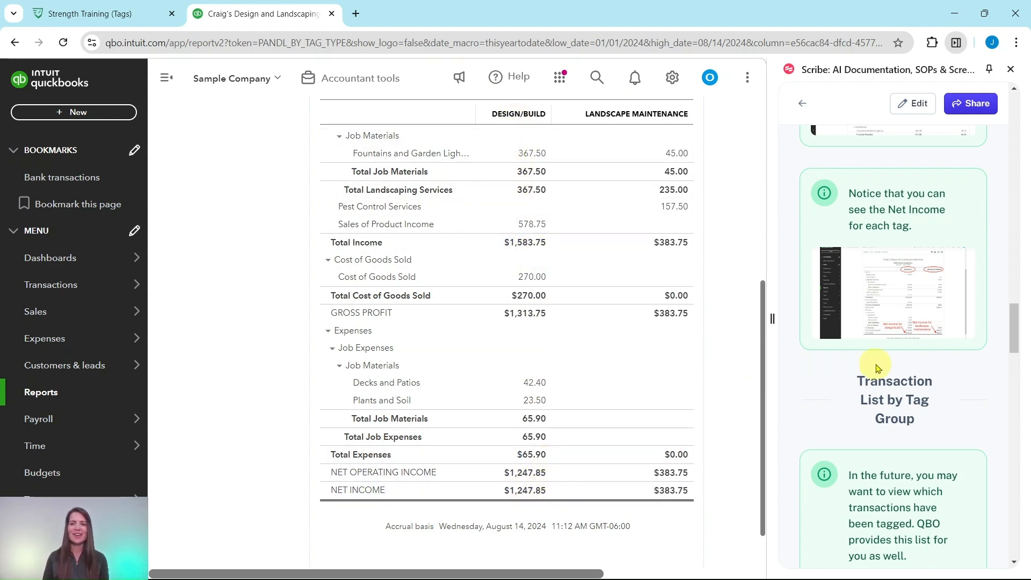
{"action": "scroll", "coordinate": [880, 354], "scroll_direction": "down", "scroll_amount": 5}
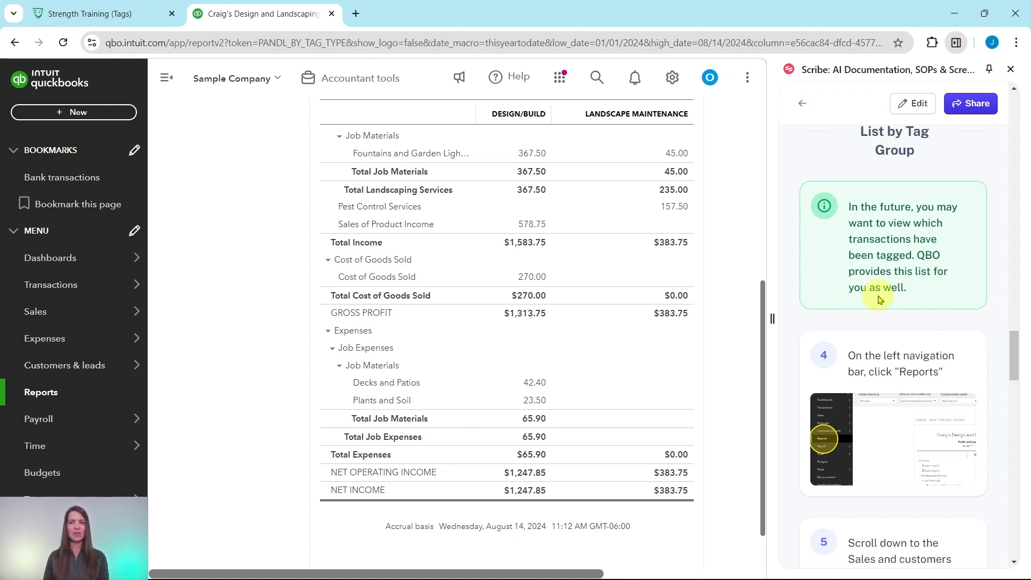
- Return to the reports list and open the Transaction List by Tag Group report from the Sales and customers section
{"action": "scroll", "coordinate": [878, 299], "scroll_direction": "down", "scroll_amount": 3}
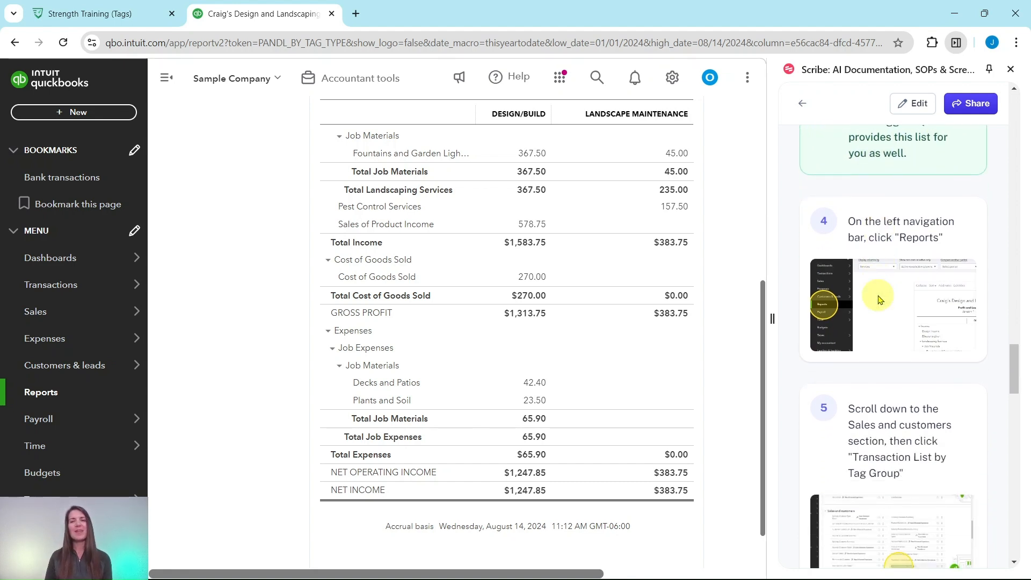
{"action": "mouse_move", "coordinate": [881, 298]}
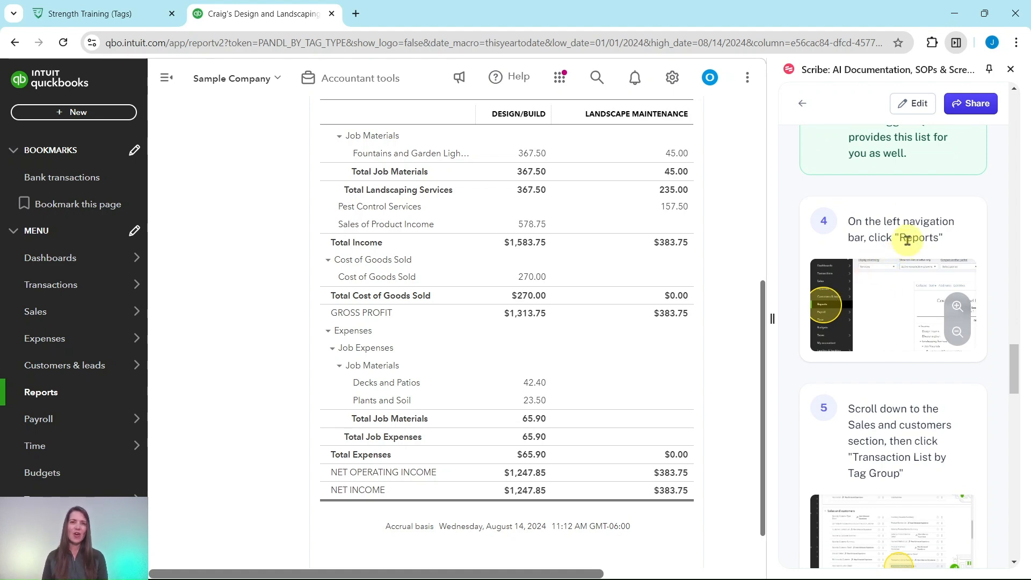
{"action": "left_click", "coordinate": [40, 396]}
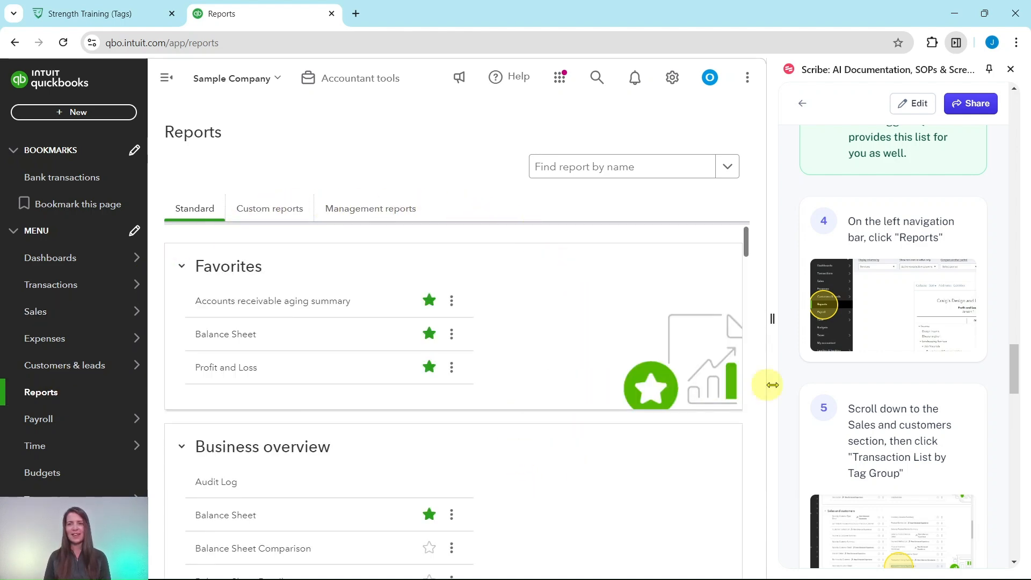
{"action": "scroll", "coordinate": [962, 409], "scroll_direction": "down", "scroll_amount": 3}
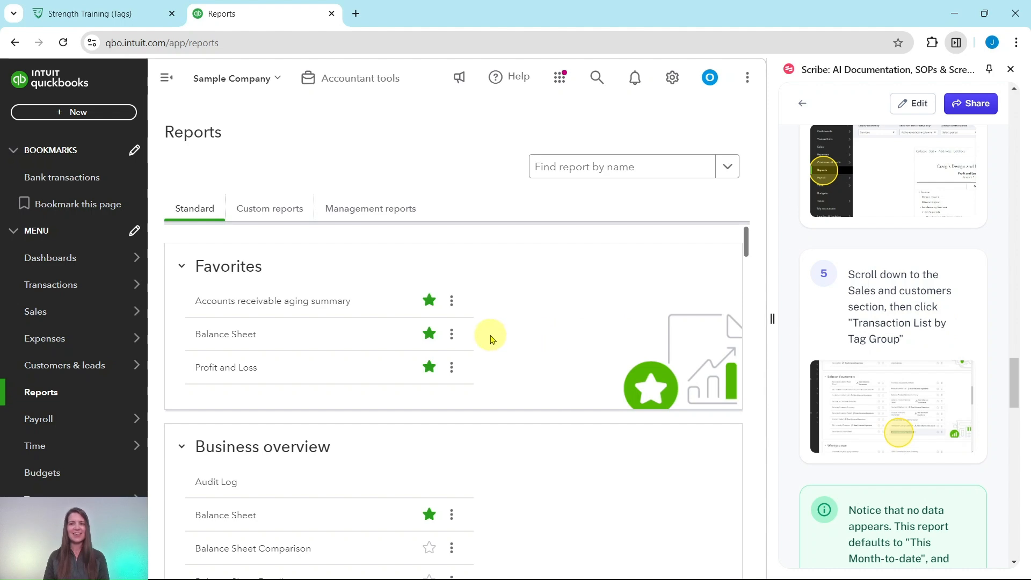
{"action": "scroll", "coordinate": [487, 339], "scroll_direction": "down", "scroll_amount": 2}
{"action": "scroll", "coordinate": [417, 301], "scroll_direction": "down", "scroll_amount": 6}
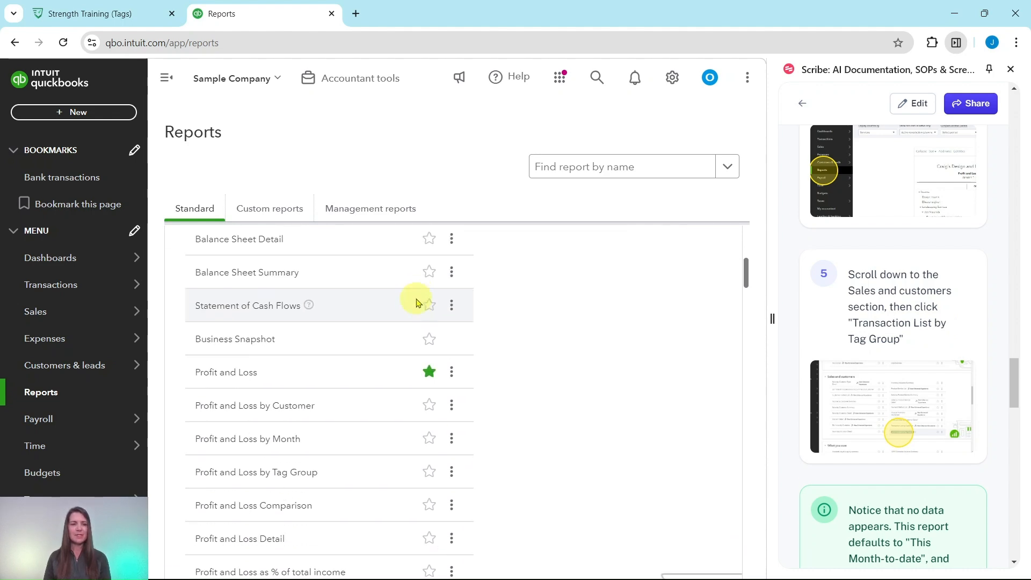
{"action": "scroll", "coordinate": [407, 309], "scroll_direction": "down", "scroll_amount": 10}
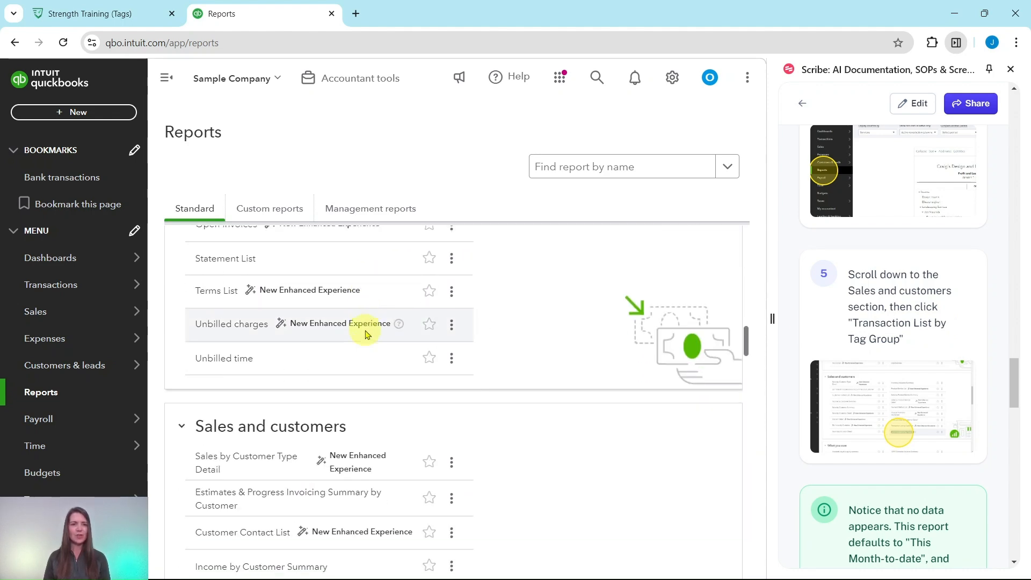
{"action": "scroll", "coordinate": [478, 325], "scroll_direction": "down", "scroll_amount": 6}
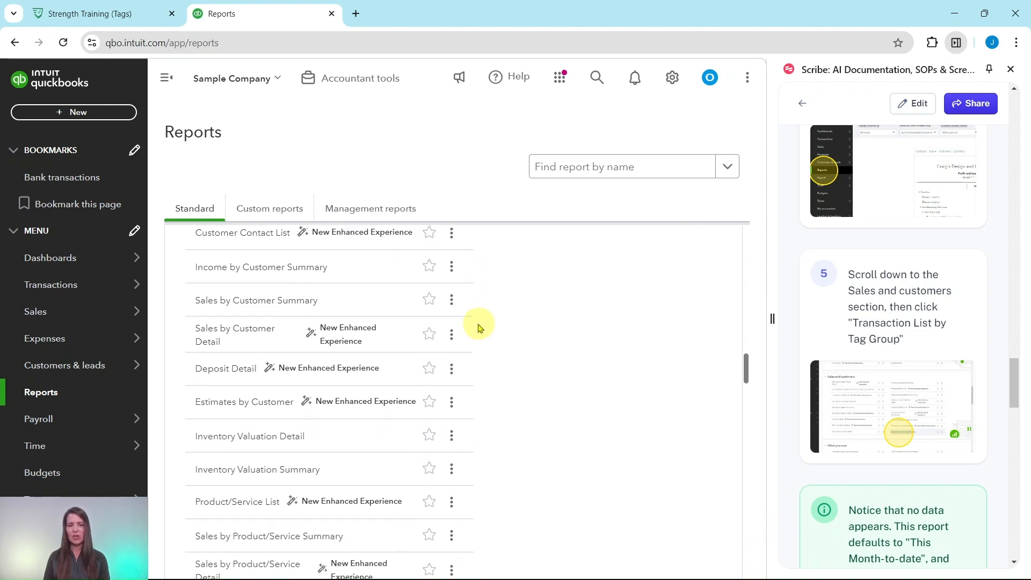
{"action": "scroll", "coordinate": [477, 327], "scroll_direction": "down", "scroll_amount": 3}
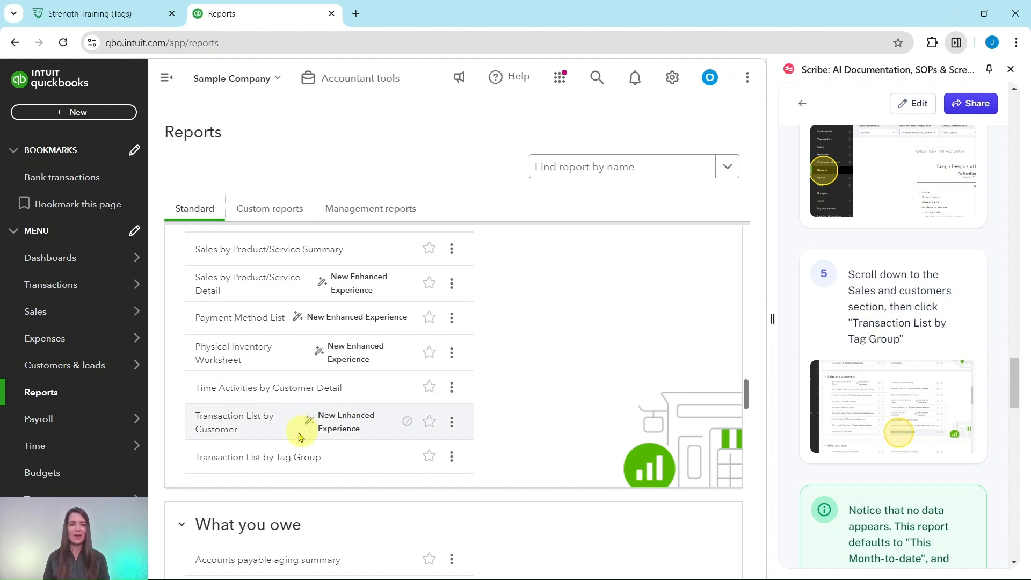
{"action": "left_click", "coordinate": [220, 457]}
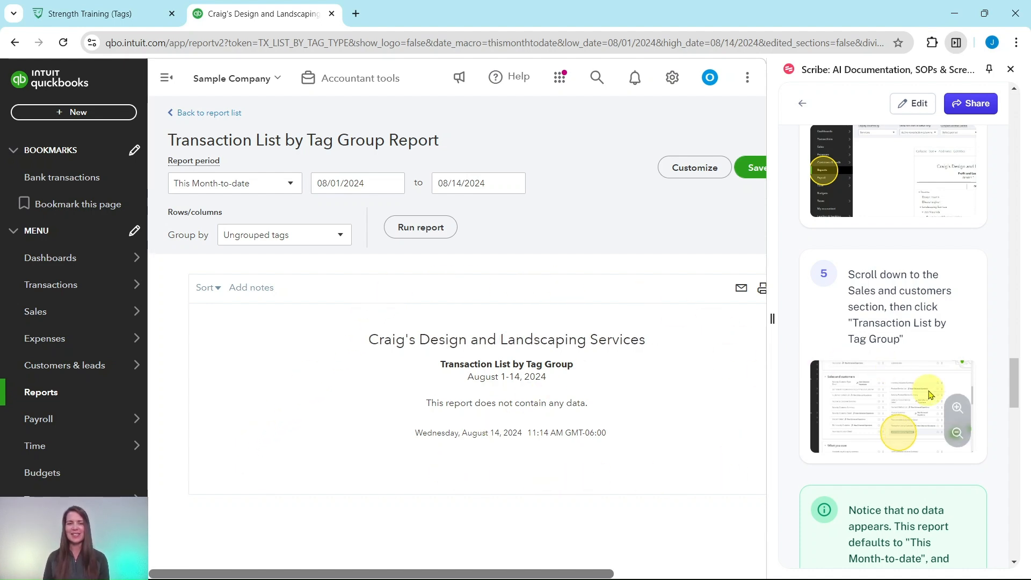
- Read the guide's notes on the report's default period and set the report period to All Dates
{"action": "scroll", "coordinate": [932, 396], "scroll_direction": "down", "scroll_amount": 6}
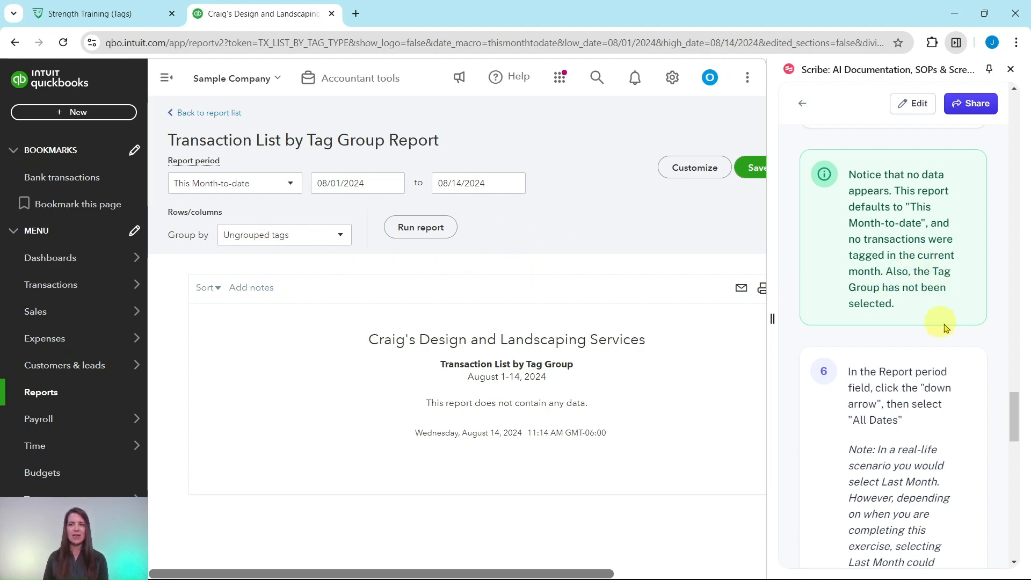
{"action": "scroll", "coordinate": [936, 325], "scroll_direction": "down", "scroll_amount": 3}
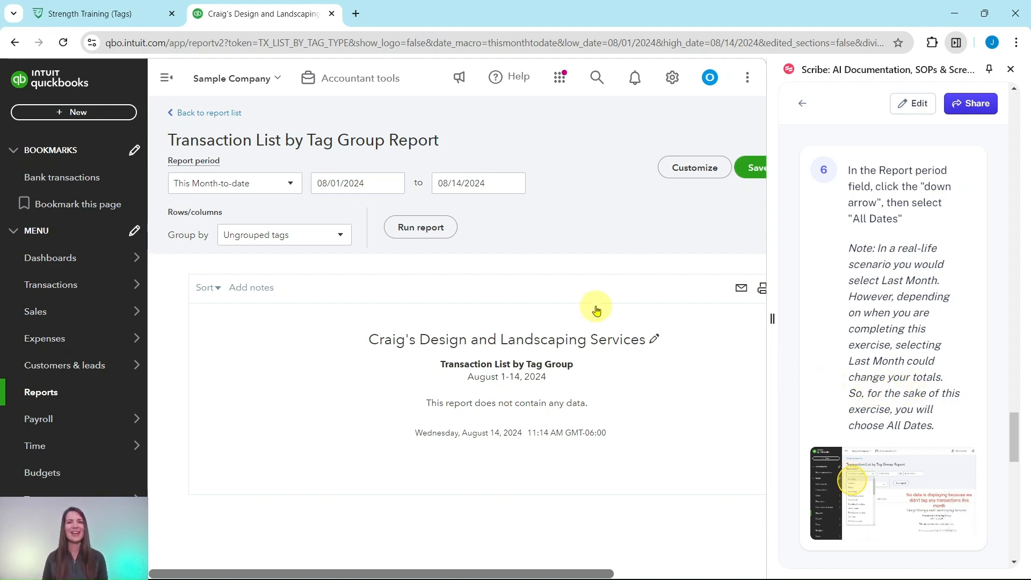
{"action": "scroll", "coordinate": [838, 349], "scroll_direction": "down", "scroll_amount": 1}
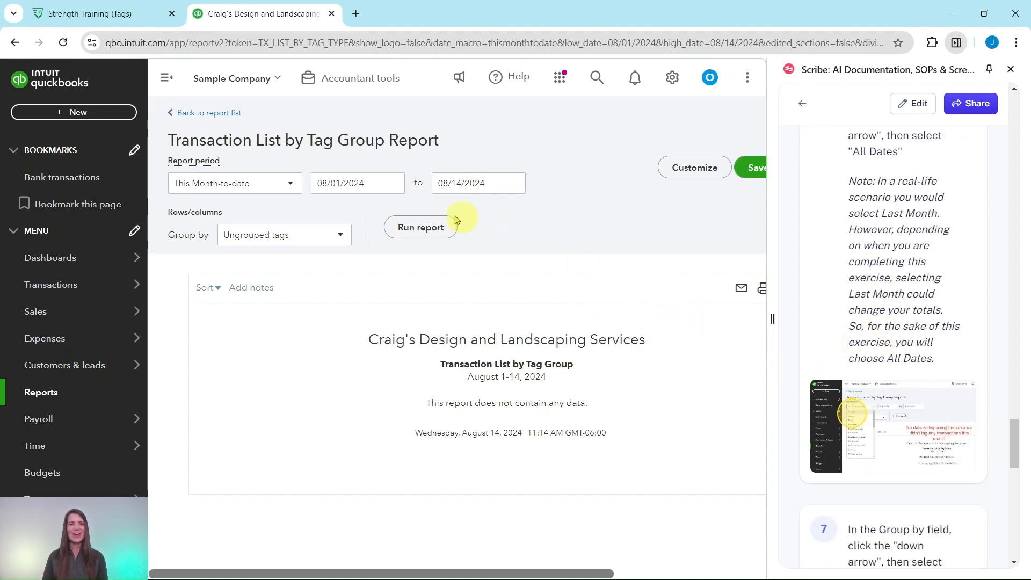
{"action": "left_click", "coordinate": [290, 184]}
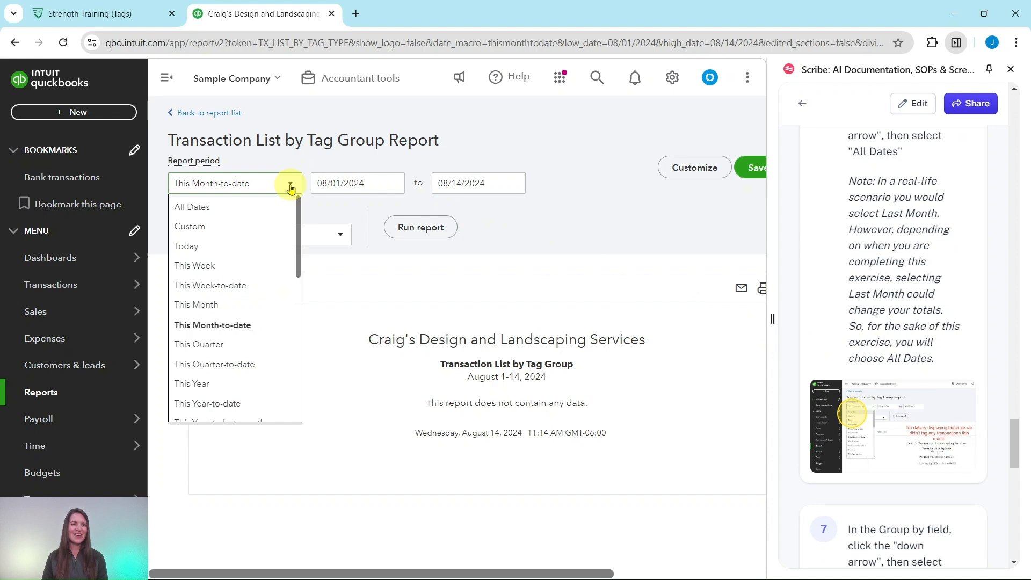
{"action": "left_click", "coordinate": [186, 213]}
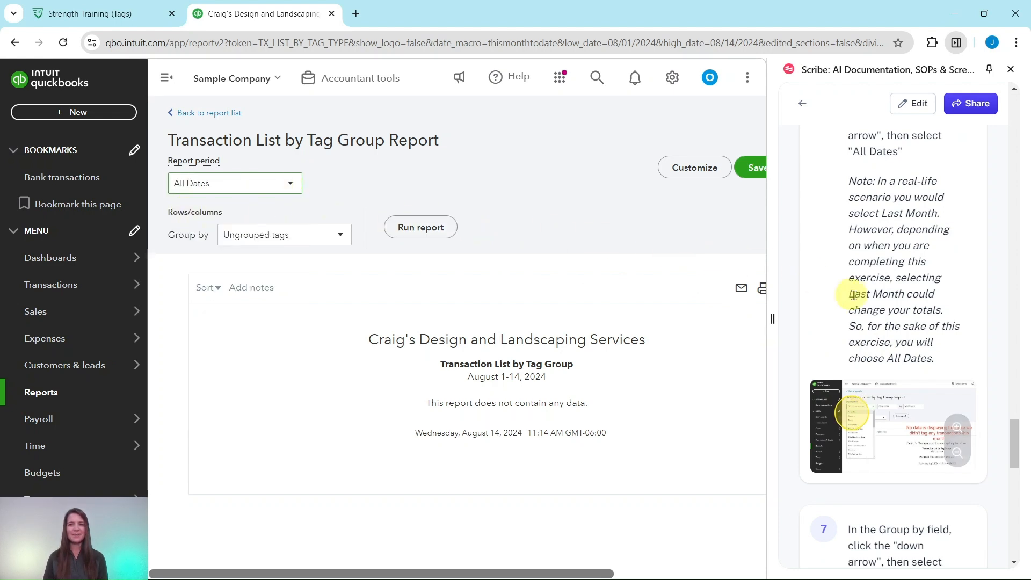
- Group the Transaction List by Tag Group report by Services and run it
{"action": "scroll", "coordinate": [865, 300], "scroll_direction": "down", "scroll_amount": 1}
{"action": "scroll", "coordinate": [870, 296], "scroll_direction": "down", "scroll_amount": 8}
{"action": "scroll", "coordinate": [886, 280], "scroll_direction": "up", "scroll_amount": 4}
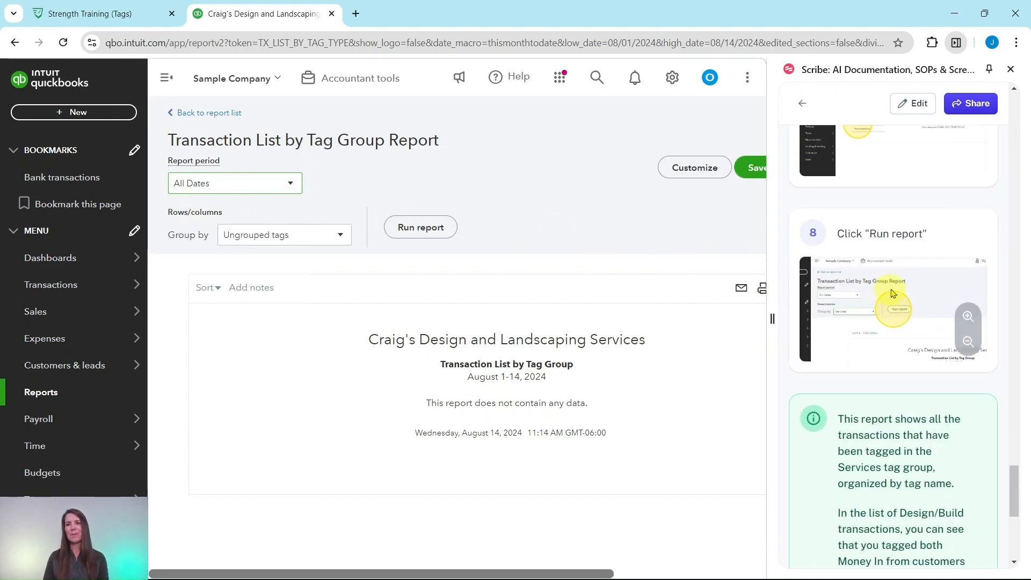
{"action": "scroll", "coordinate": [890, 274], "scroll_direction": "up", "scroll_amount": 1}
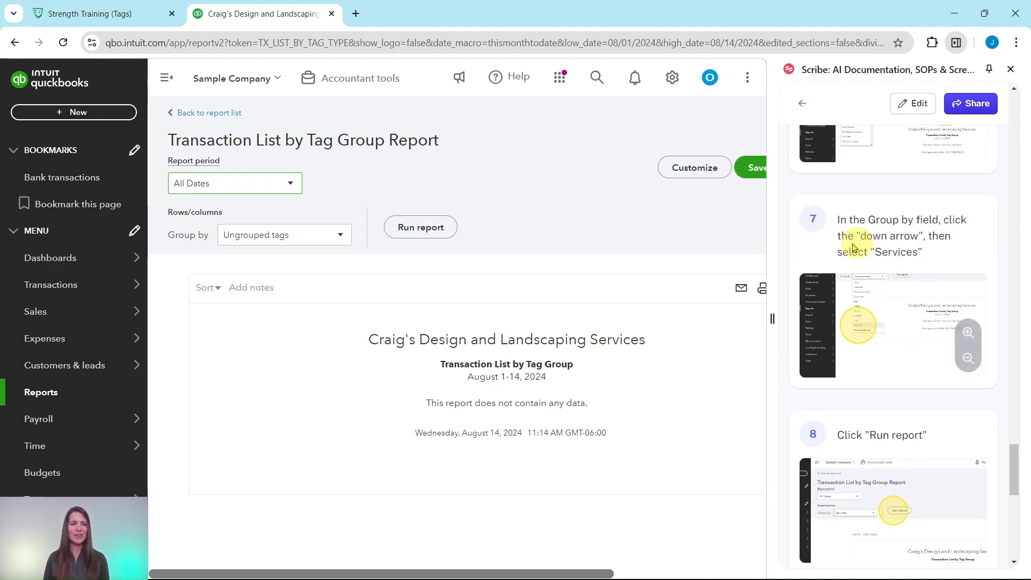
{"action": "left_click", "coordinate": [336, 236]}
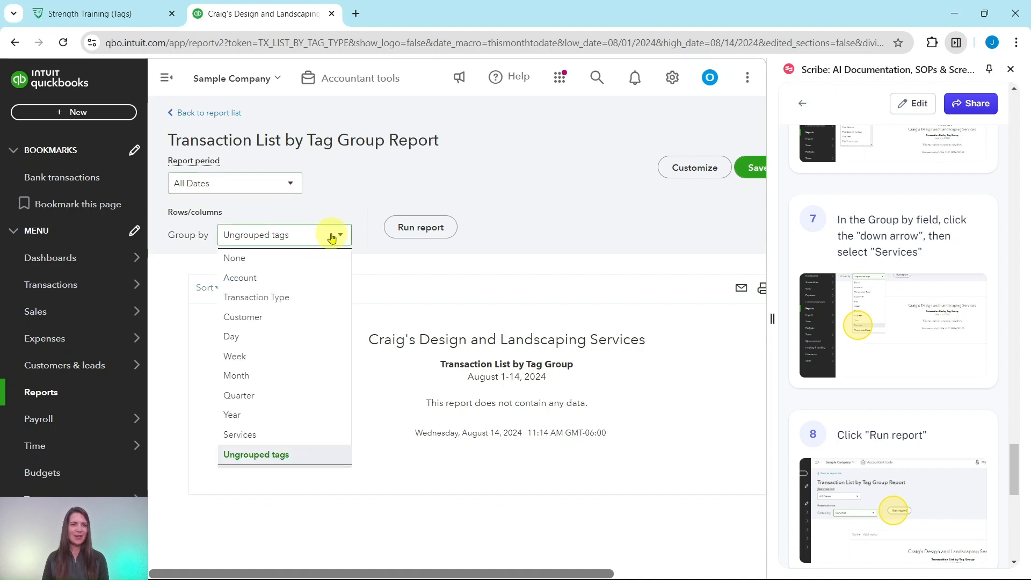
{"action": "left_click", "coordinate": [235, 443]}
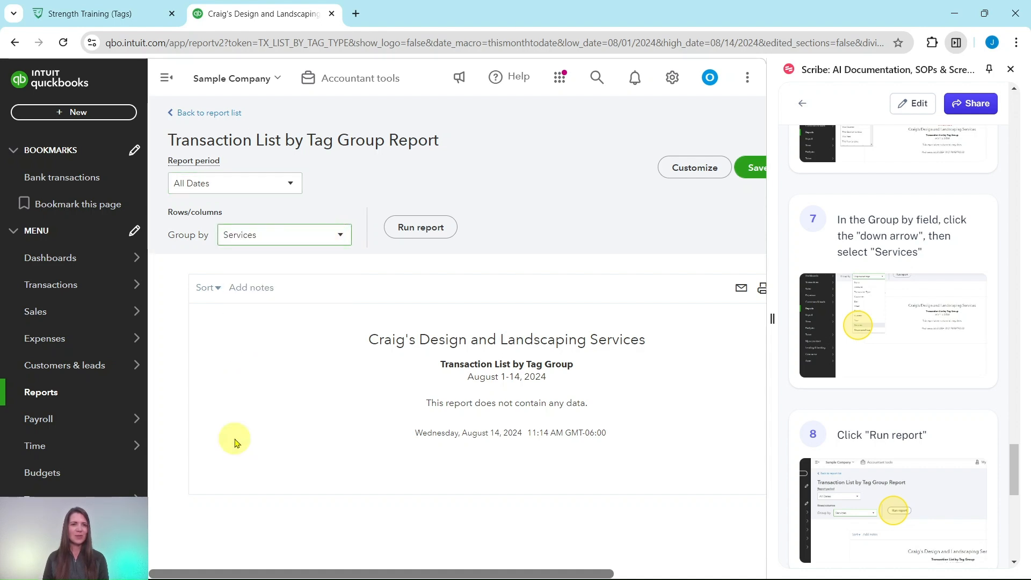
{"action": "left_click", "coordinate": [415, 235]}
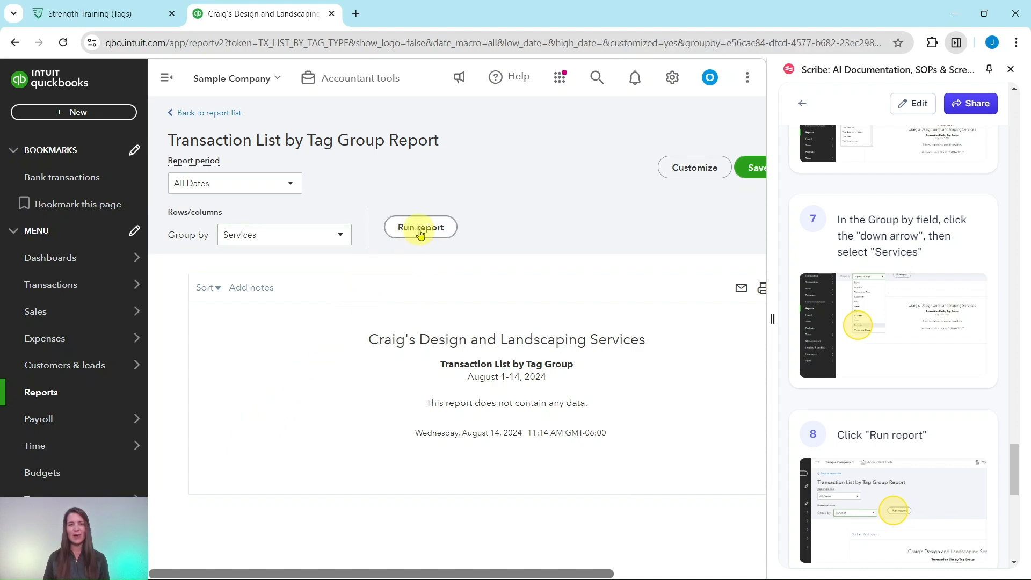
- Read the guide's closing notes and examine the transactions, accounts and amounts listed under each Services tag
{"action": "scroll", "coordinate": [887, 392], "scroll_direction": "down", "scroll_amount": 3}
{"action": "scroll", "coordinate": [890, 395], "scroll_direction": "down", "scroll_amount": 5}
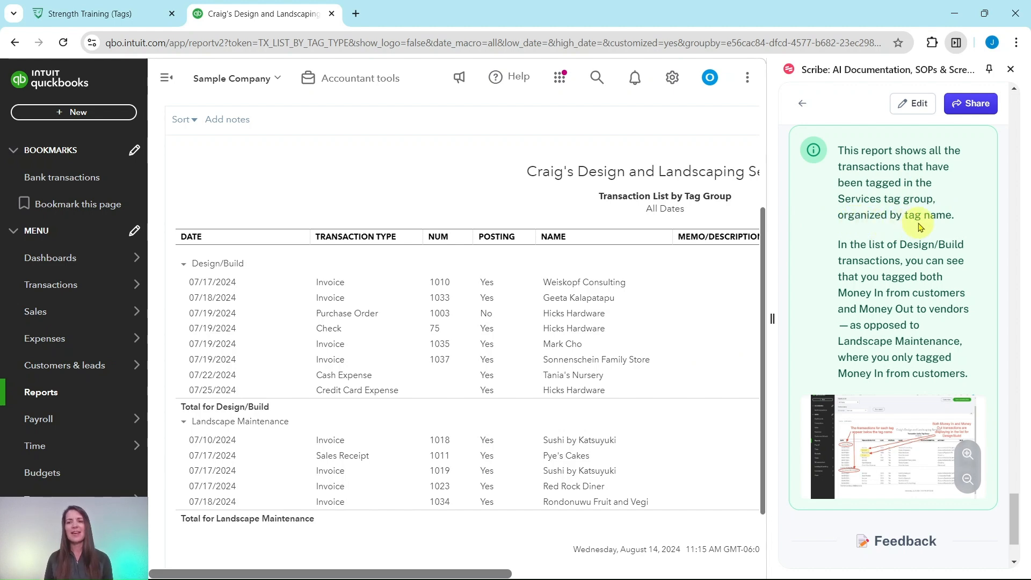
{"action": "scroll", "coordinate": [946, 229], "scroll_direction": "down", "scroll_amount": 1}
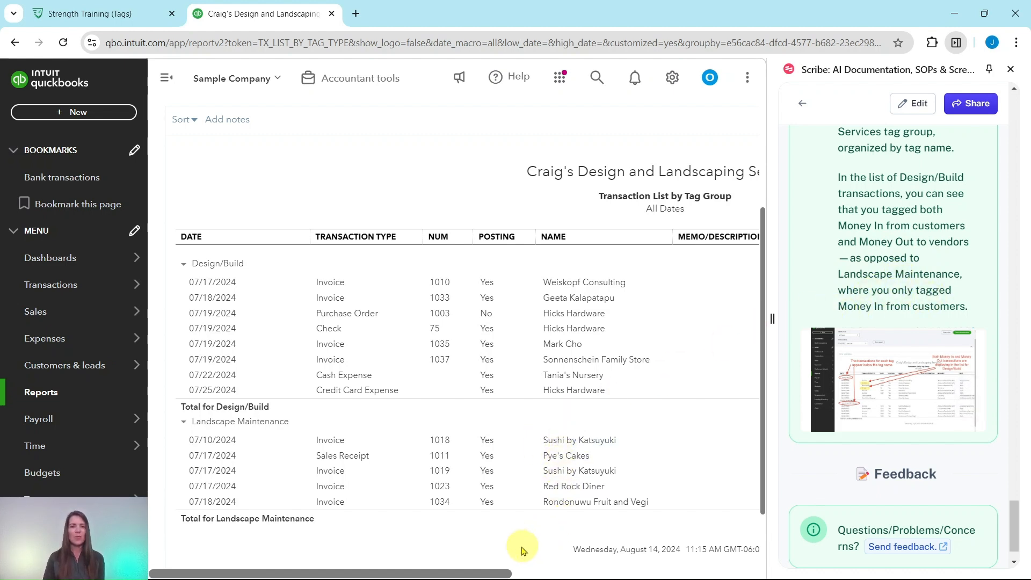
{"action": "left_click_drag", "start_coordinate": [503, 574], "coordinate": [768, 567]}
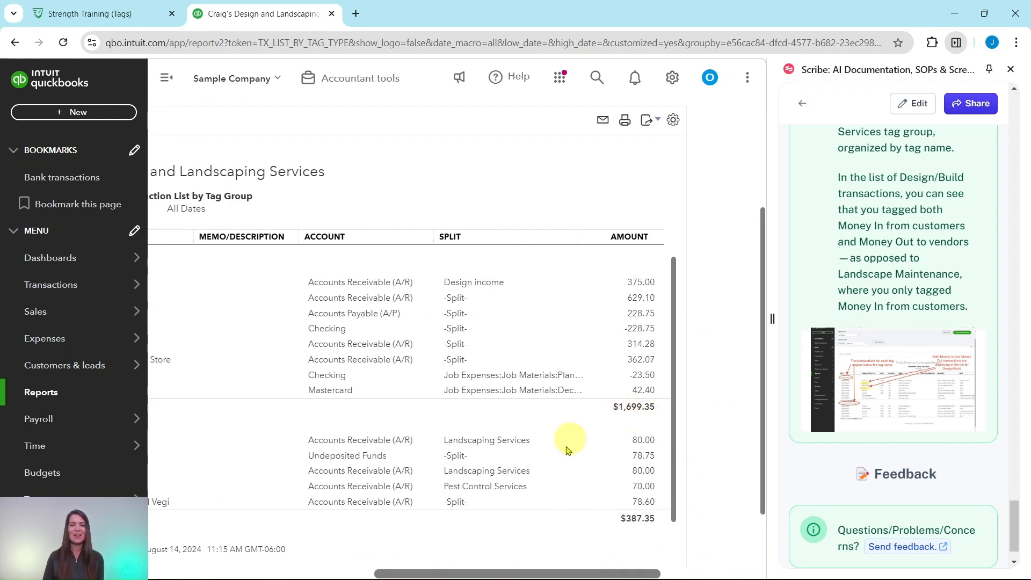
{"action": "left_click_drag", "start_coordinate": [572, 571], "coordinate": [295, 571]}
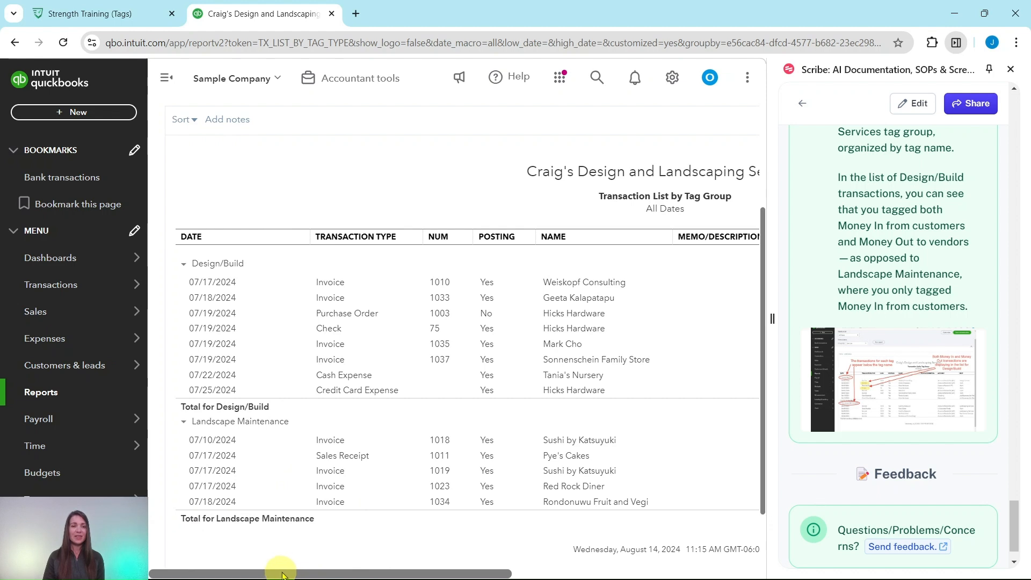